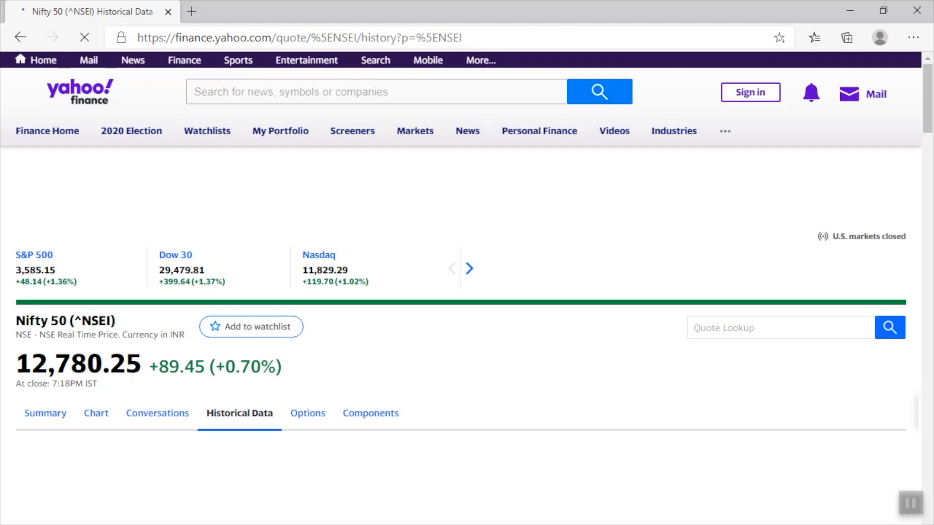
- Copy the URL of the Nifty 50 historical data page, switch to Excel and create a blank workbook
{"action": "right_click", "coordinate": [403, 37]}
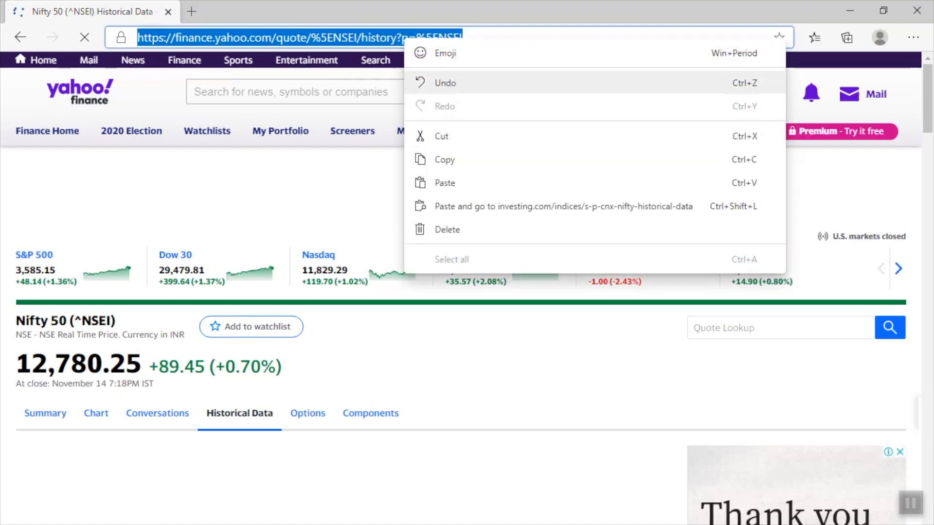
{"action": "left_click", "coordinate": [443, 159]}
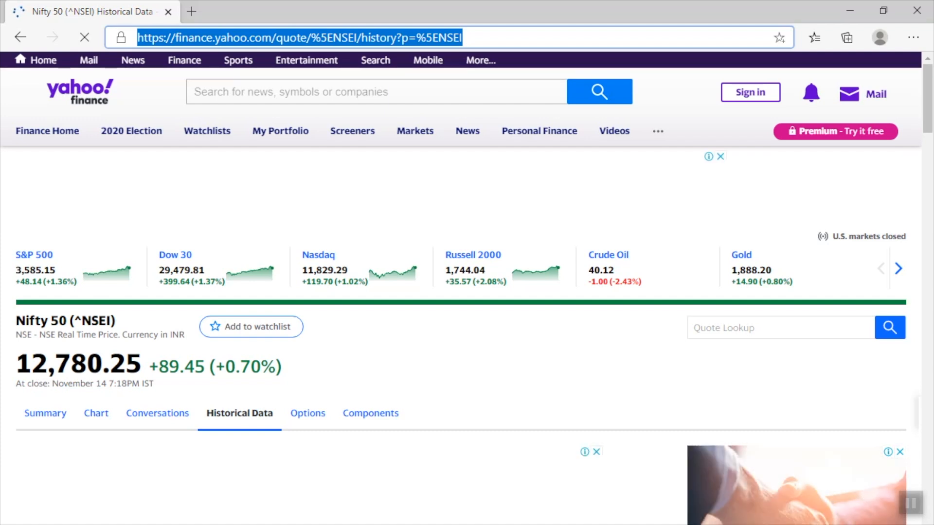
{"action": "key", "text": "alt+Tab"}
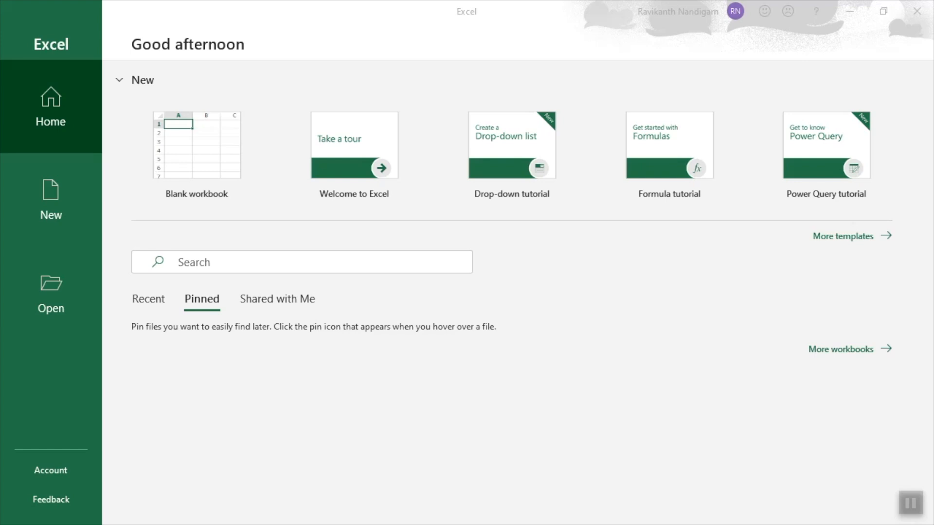
{"action": "left_click", "coordinate": [227, 158]}
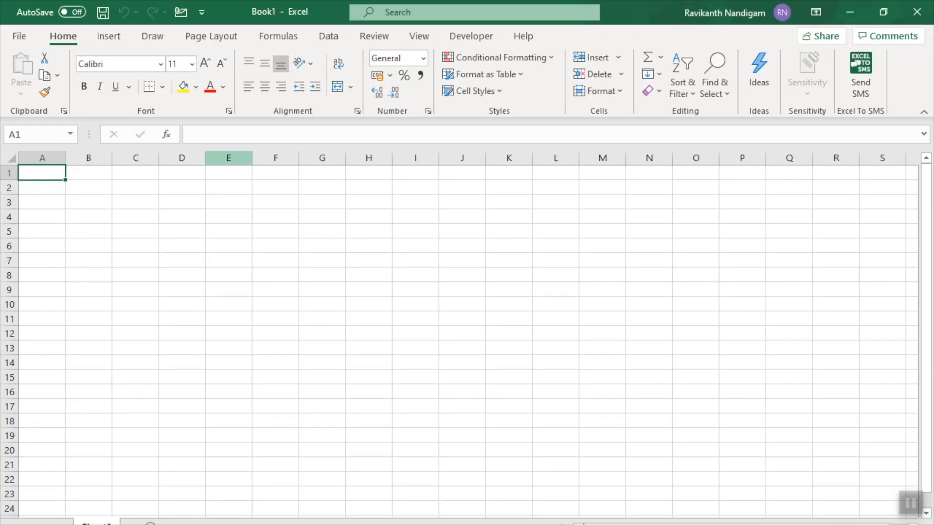
{"action": "left_click", "coordinate": [329, 36]}
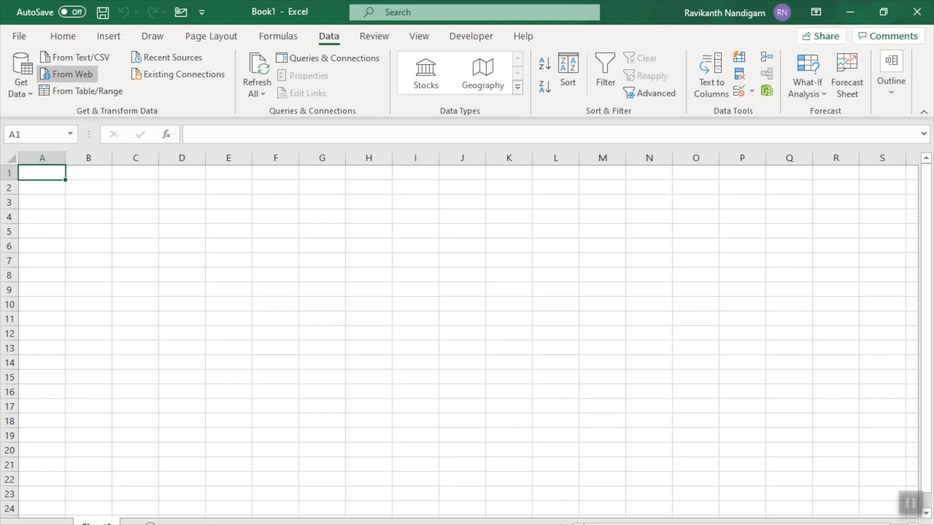
{"action": "left_click", "coordinate": [68, 74]}
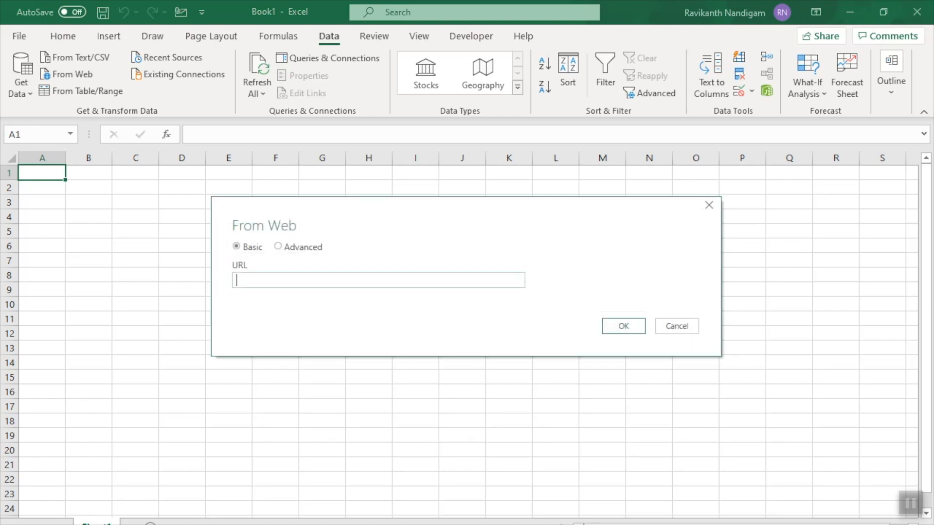
{"action": "key", "text": "ctrl+v"}
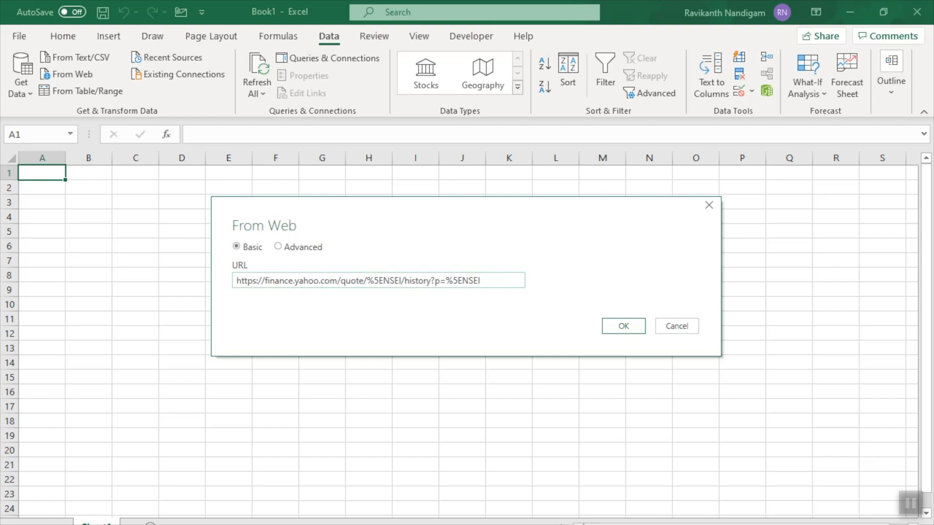
{"action": "left_click", "coordinate": [623, 327]}
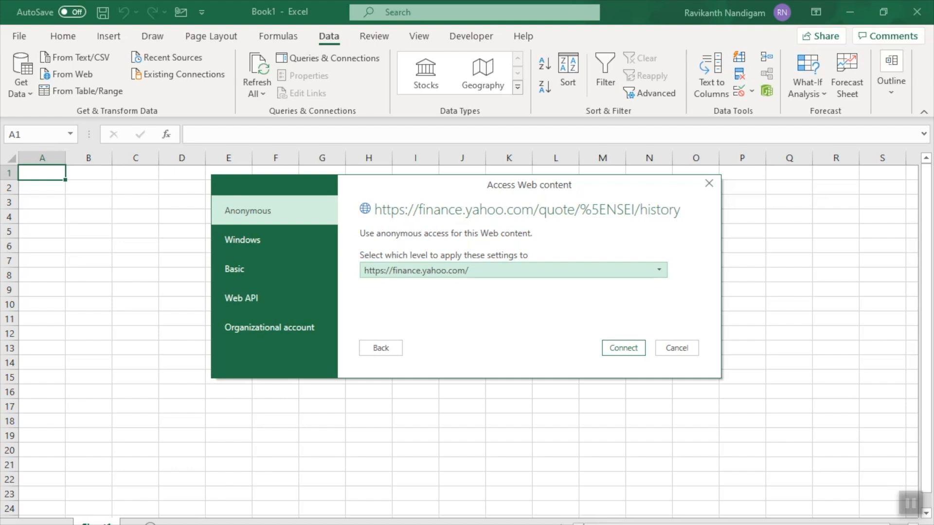
{"action": "left_click", "coordinate": [604, 270]}
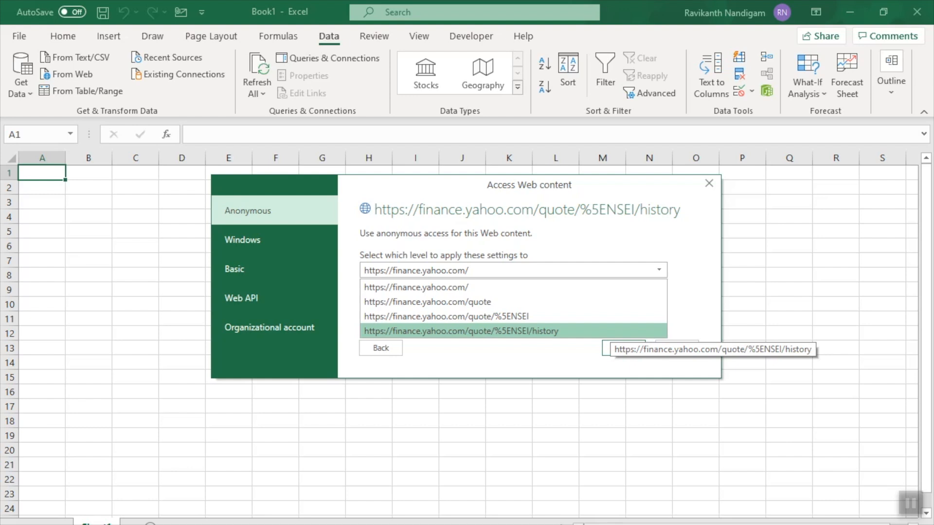
{"action": "left_click", "coordinate": [612, 331]}
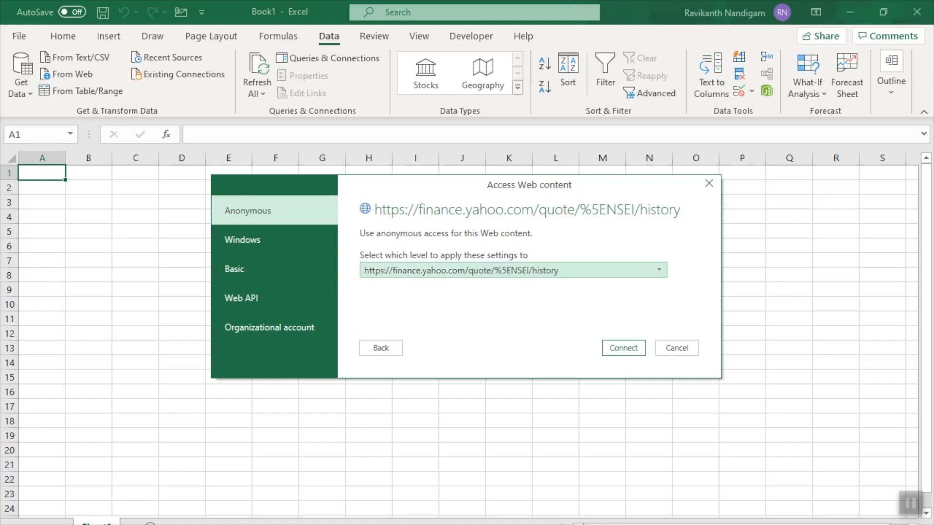
{"action": "key", "text": "Return"}
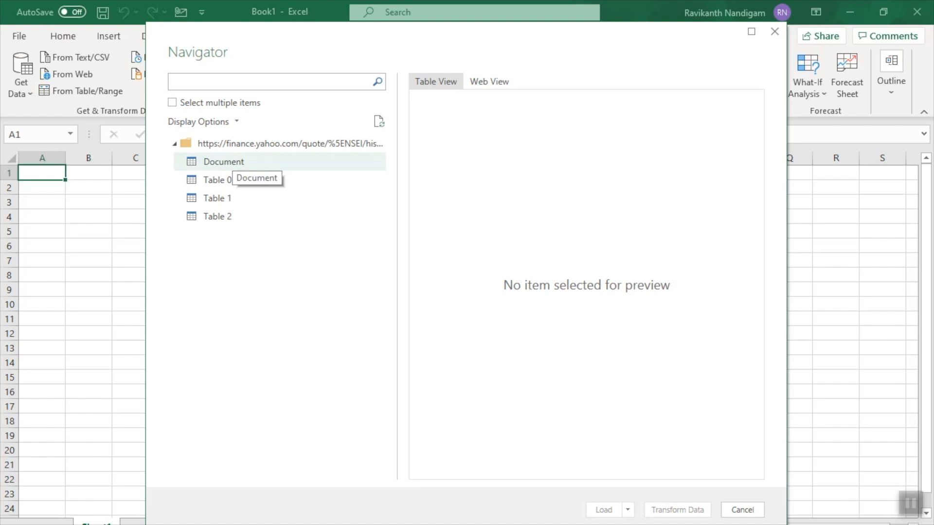
- Preview the tables found on the page and load Table 2, the daily price history, into the workbook
{"action": "left_click", "coordinate": [229, 165]}
{"action": "left_click", "coordinate": [224, 180]}
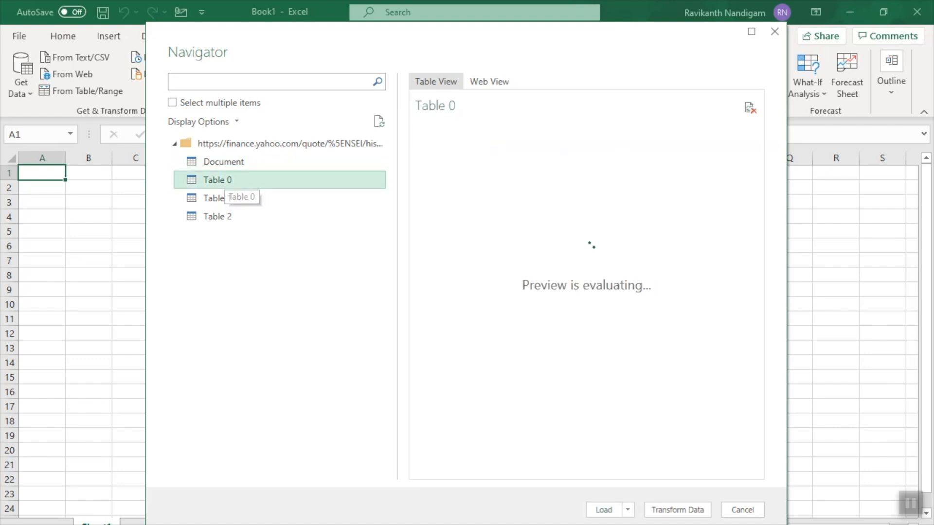
{"action": "left_click", "coordinate": [224, 199]}
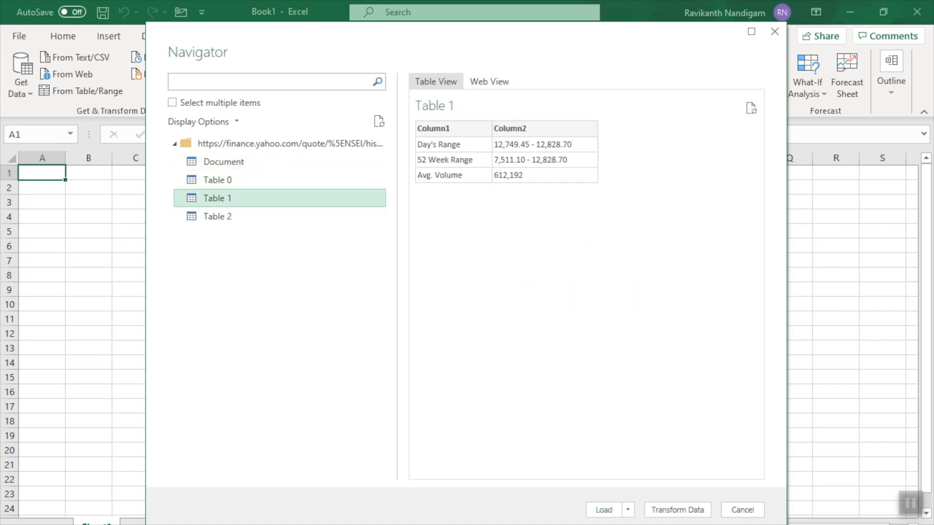
{"action": "left_click", "coordinate": [223, 217]}
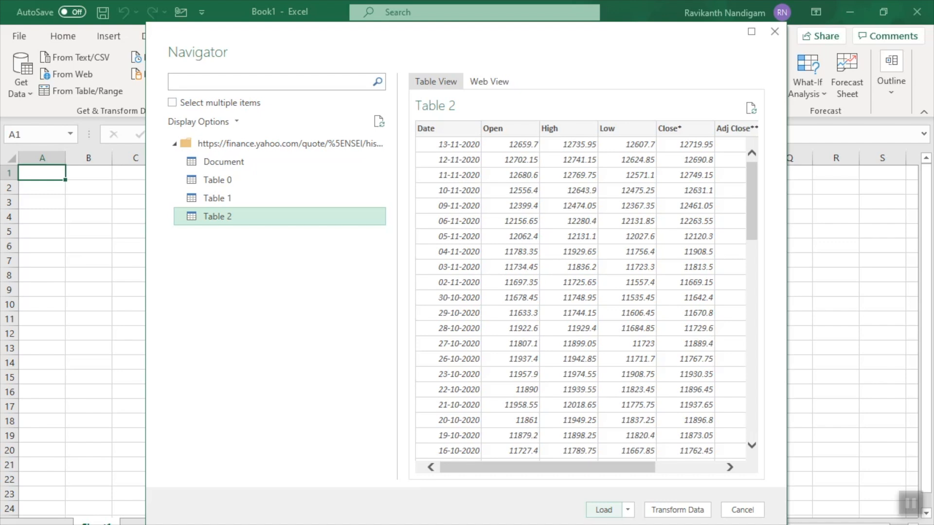
{"action": "left_click", "coordinate": [604, 510]}
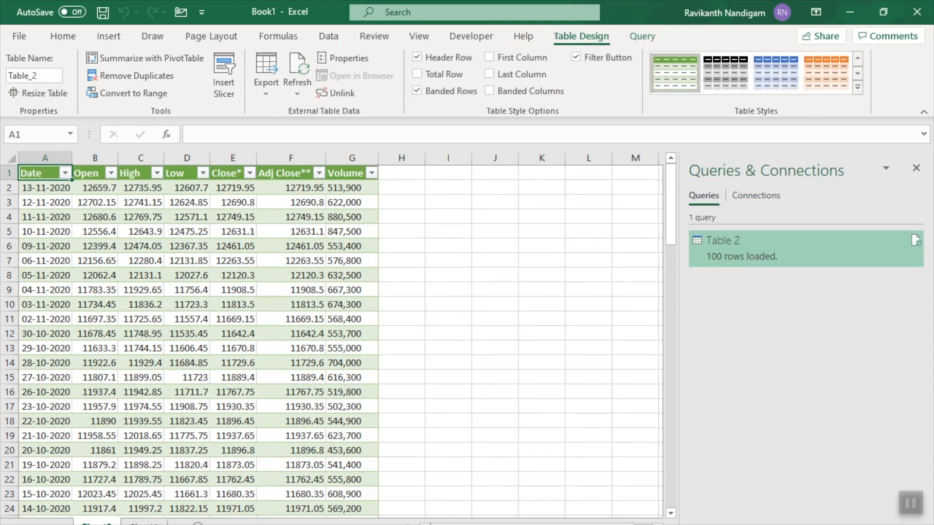
{"action": "left_click_drag", "start_coordinate": [671, 194], "coordinate": [670, 195]}
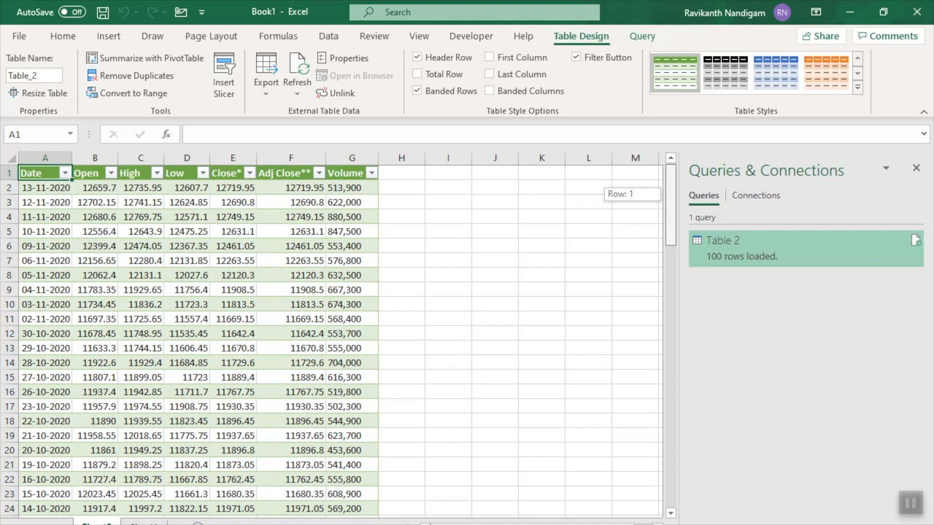
{"action": "left_click_drag", "start_coordinate": [671, 206], "coordinate": [671, 470]}
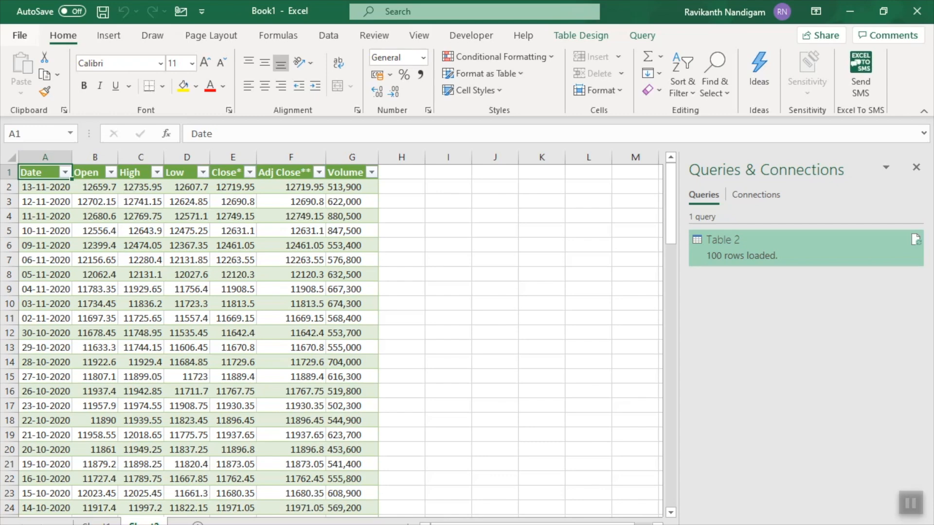
- Save the workbook in the Documents folder on This PC as BuySellAlertSystem
{"action": "left_click", "coordinate": [20, 36]}
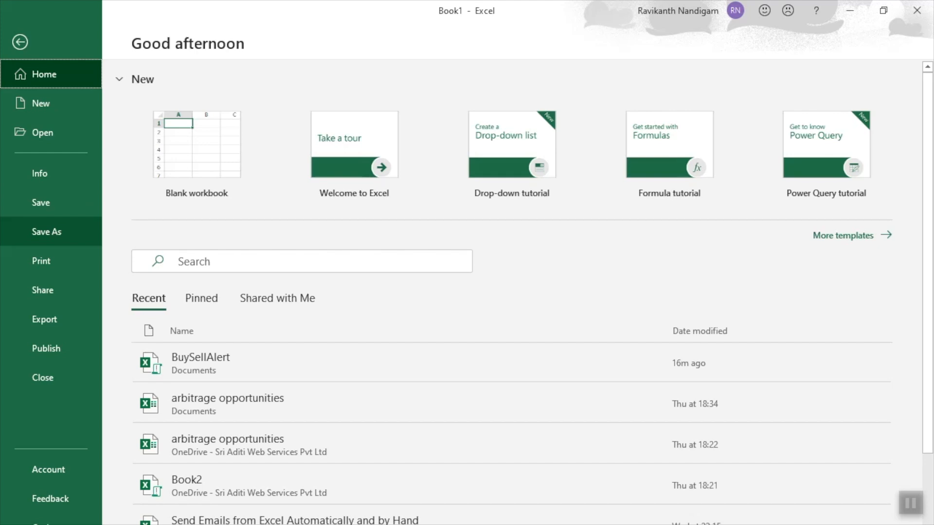
{"action": "left_click", "coordinate": [47, 231]}
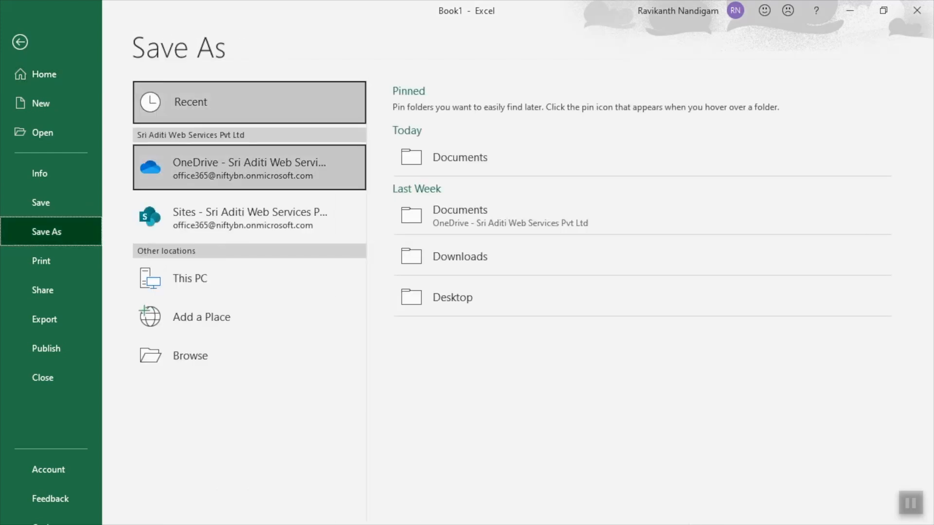
{"action": "left_click", "coordinate": [204, 279]}
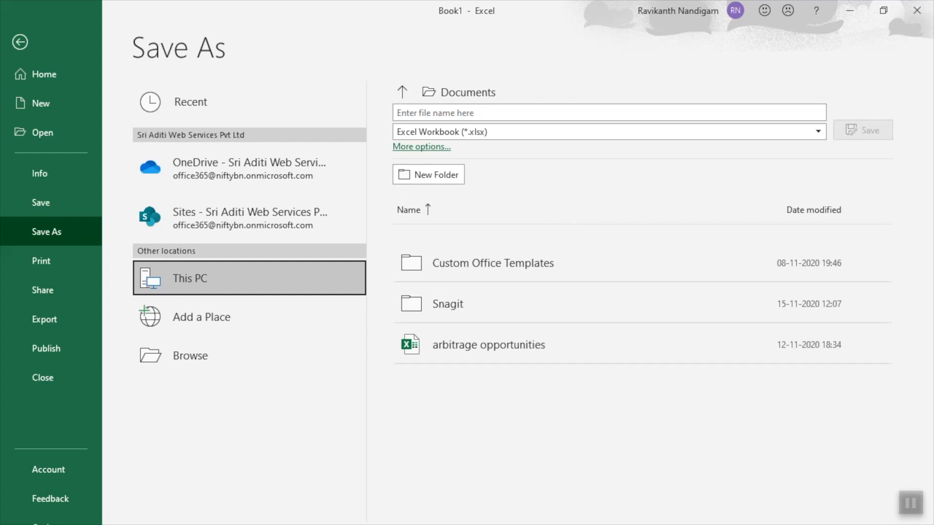
{"action": "left_click", "coordinate": [479, 113]}
{"action": "type", "text": "BuySellA"}
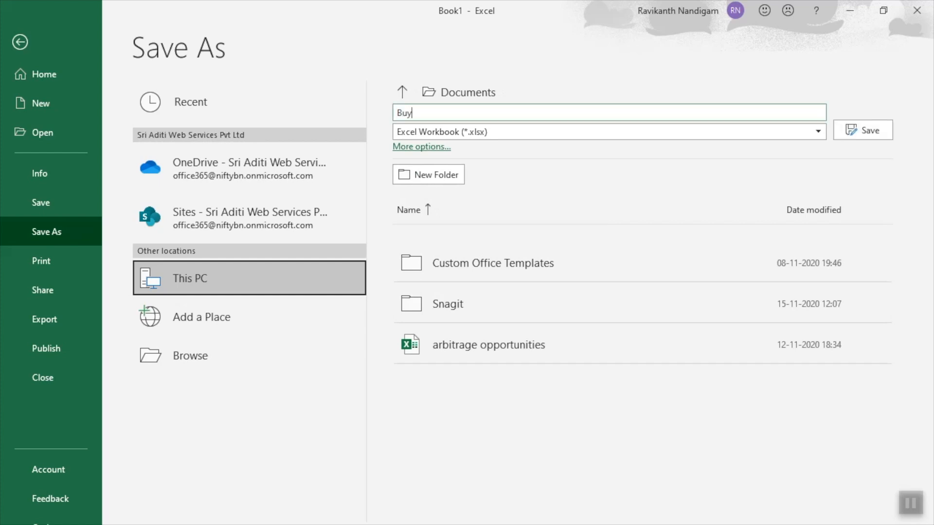
{"action": "type", "text": "lertSystem"}
{"action": "key", "text": "Return"}
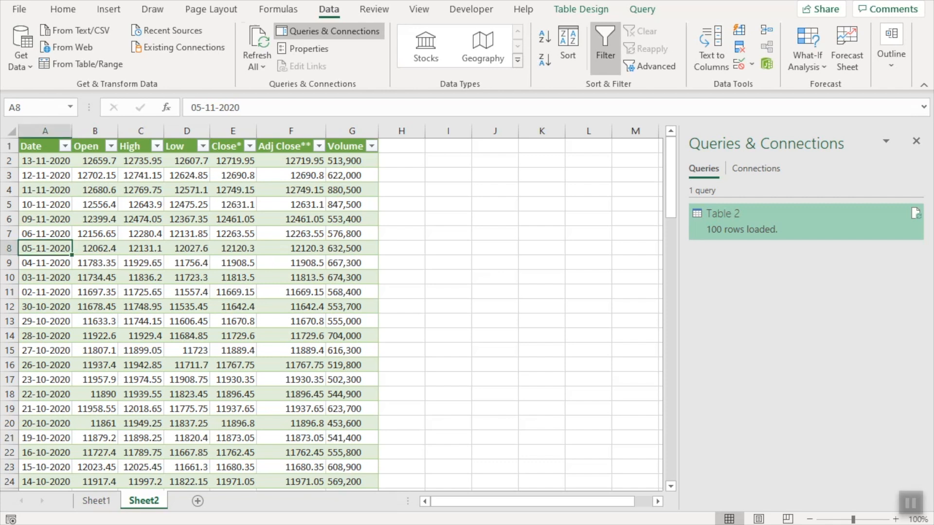
- Set the Table 2 query to refresh every 1440 minutes and whenever the file is opened
{"action": "left_click", "coordinate": [257, 67]}
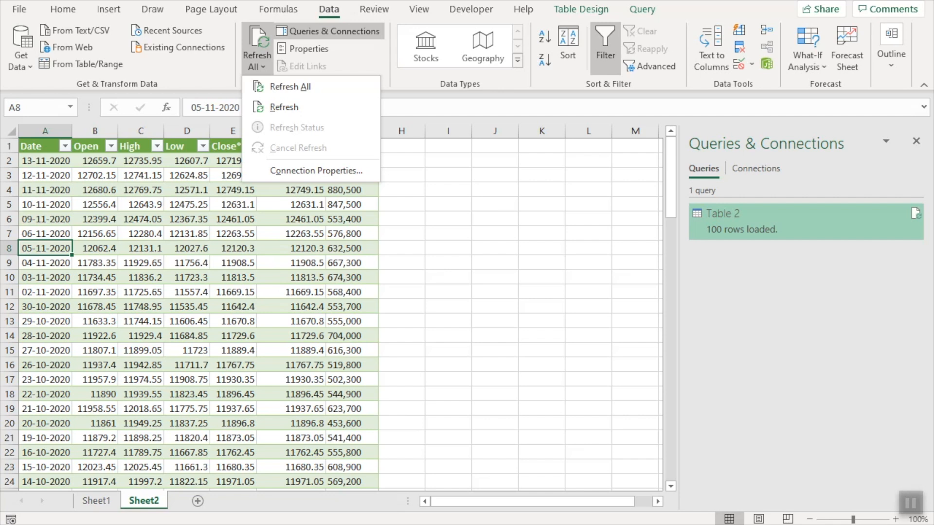
{"action": "left_click", "coordinate": [316, 171]}
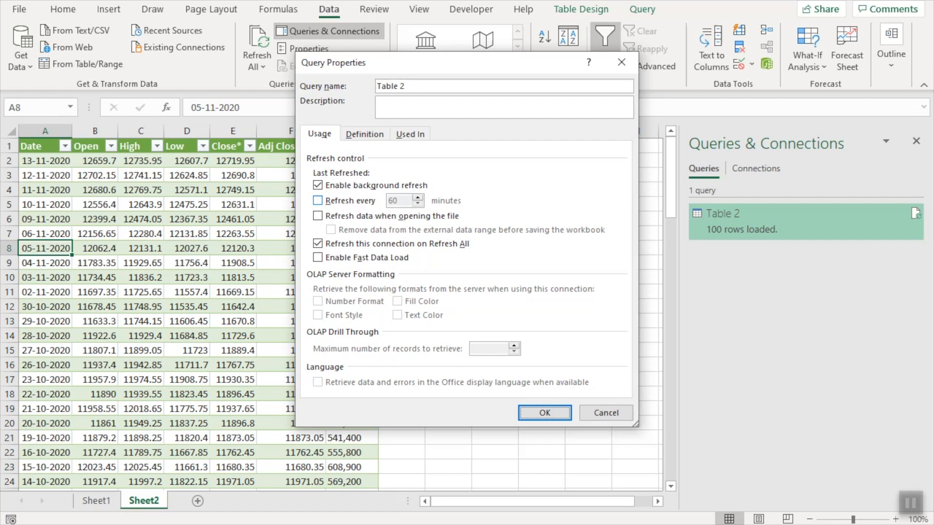
{"action": "left_click", "coordinate": [318, 201]}
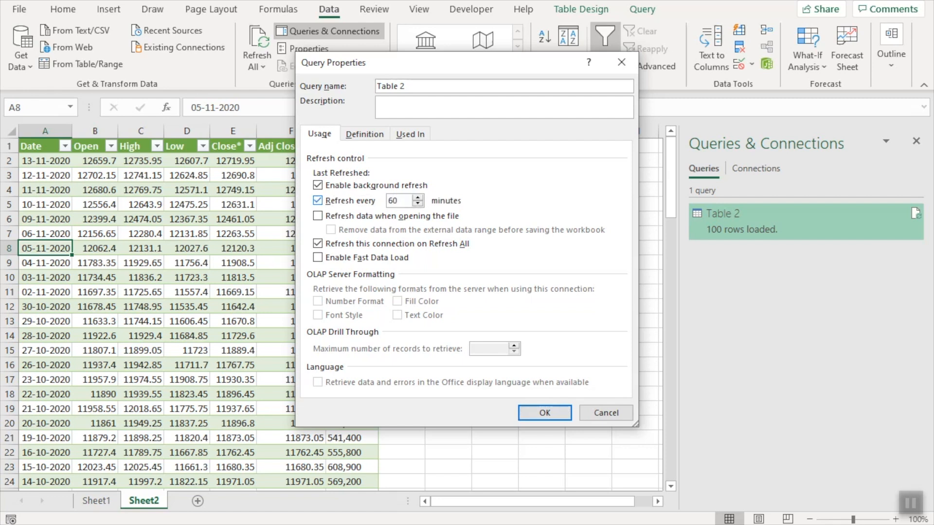
{"action": "left_click", "coordinate": [317, 215]}
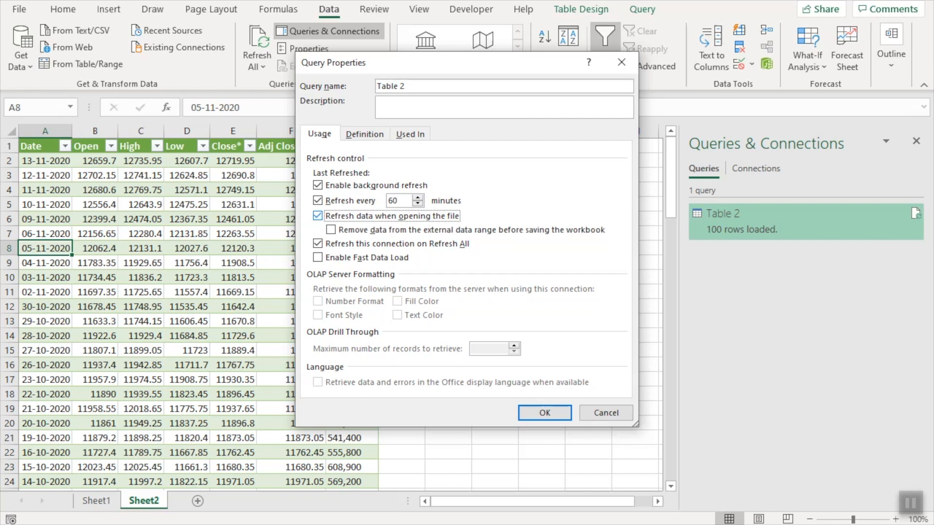
{"action": "key", "text": "shift+Home"}
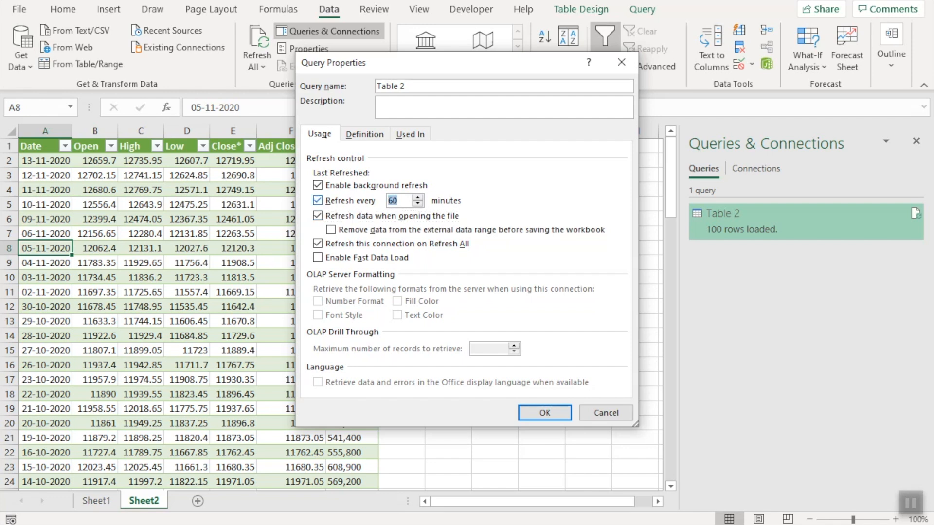
{"action": "type", "text": "1440"}
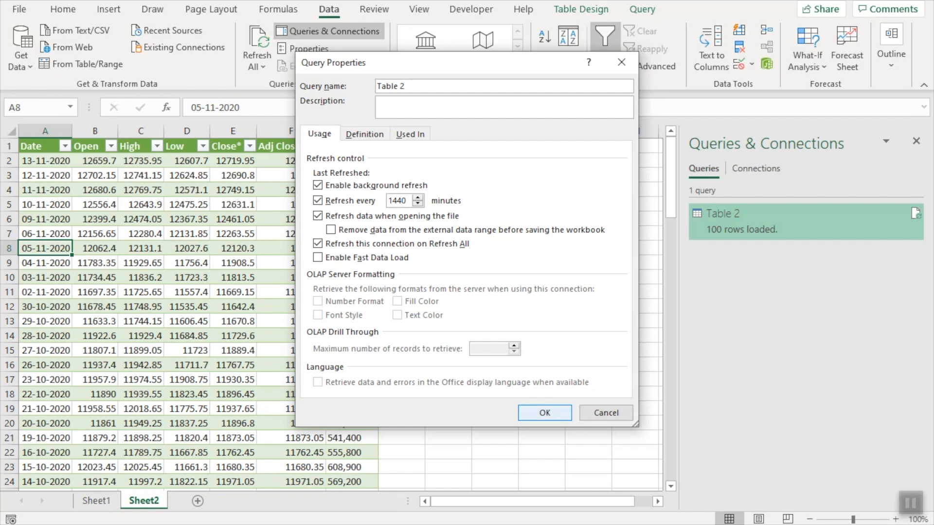
{"action": "key", "text": "Return"}
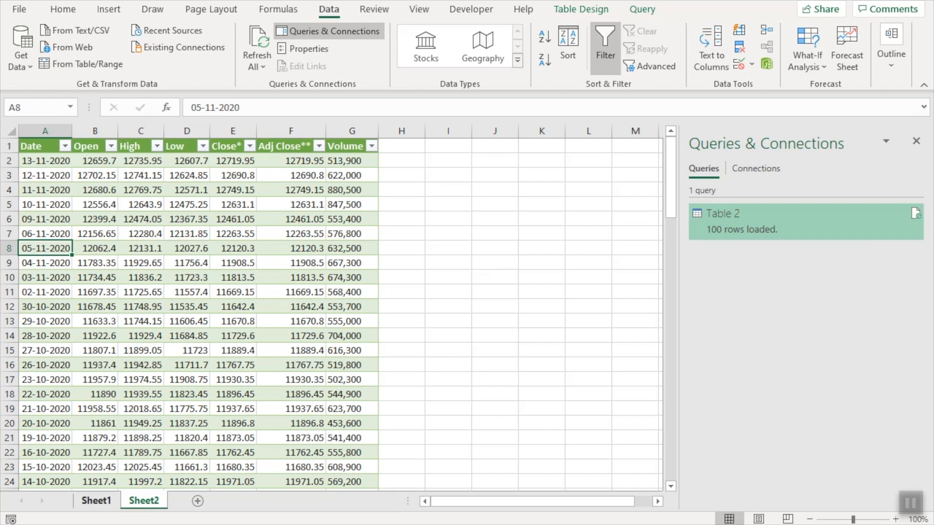
- In Sheet1, enter the labels 5 MULTIPLIER in A2 and 13 MULTIPLIER in A3, and widen column A to fit them
{"action": "left_click", "coordinate": [96, 501]}
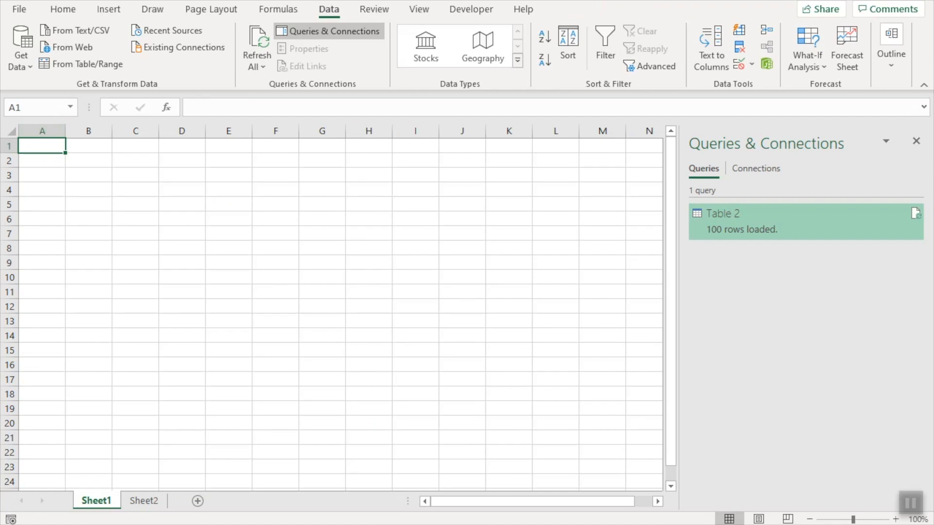
{"action": "left_click", "coordinate": [42, 161]}
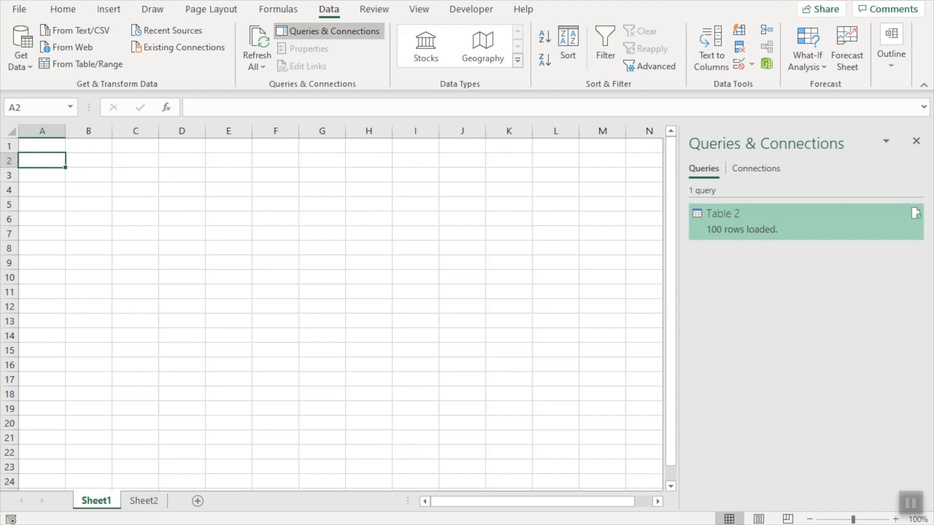
{"action": "type", "text": "5 MUL"}
{"action": "type", "text": "TIPLIER"}
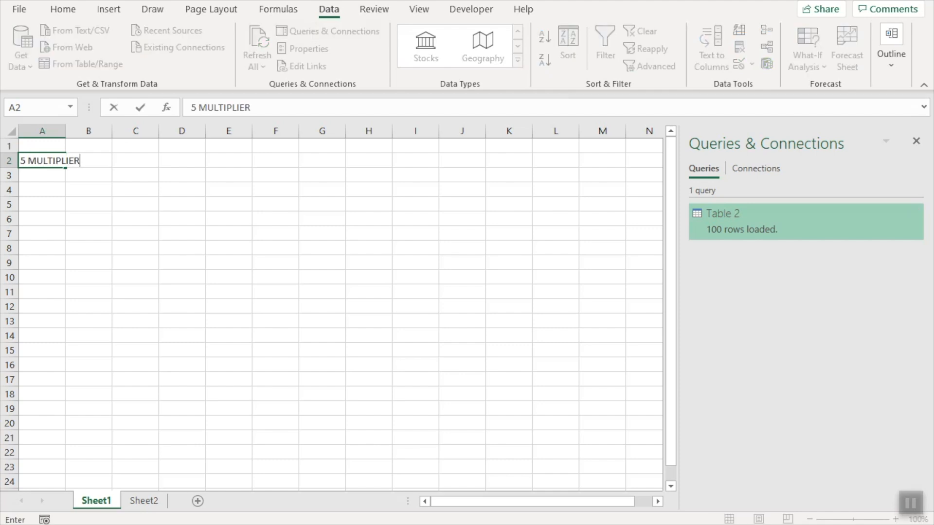
{"action": "key", "text": "Return"}
{"action": "type", "text": "13 "}
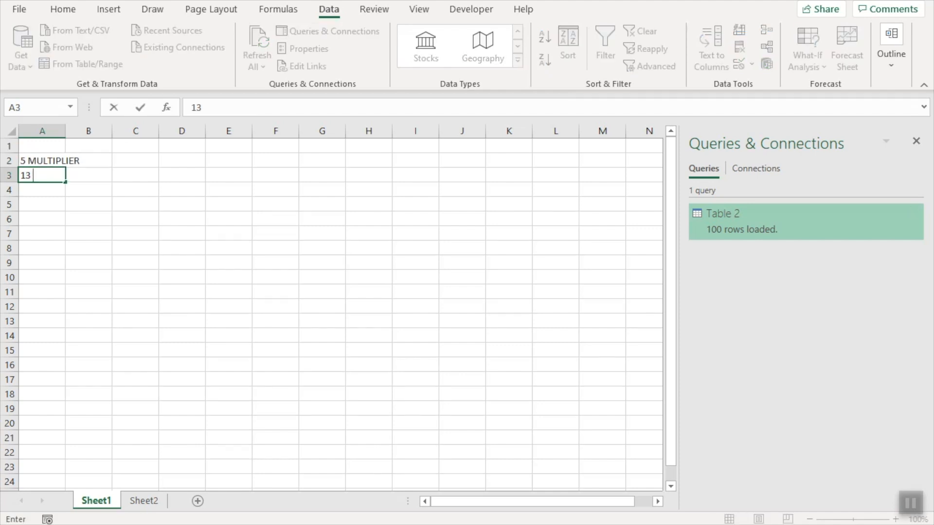
{"action": "type", "text": "MULTIPLIER"}
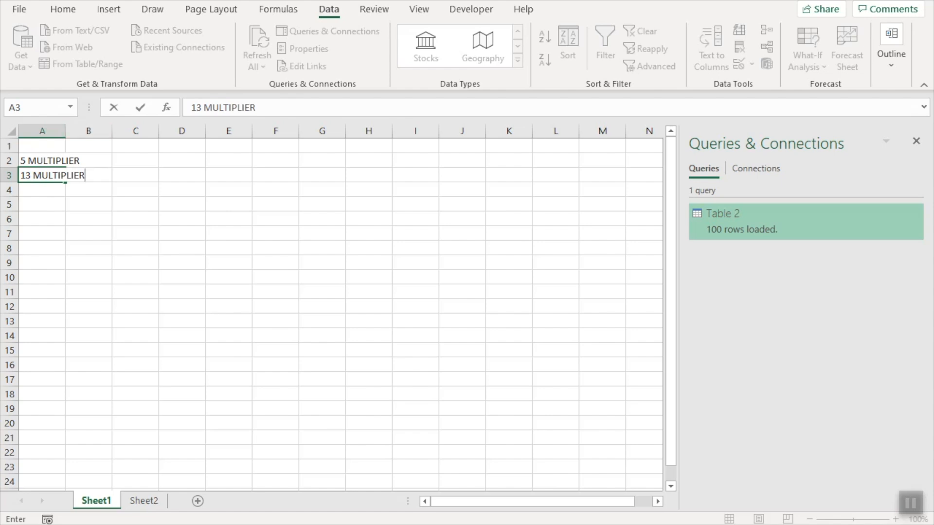
{"action": "key", "text": "Return"}
{"action": "left_click", "coordinate": [65, 176]}
{"action": "left_click_drag", "start_coordinate": [65, 131], "coordinate": [89, 131]}
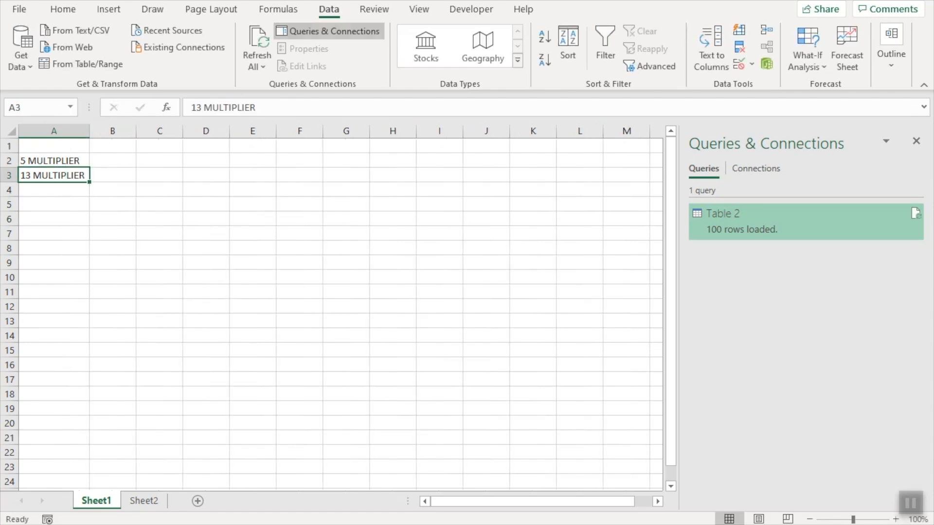
- Enter the formula =2/(5+1) for the 5 multiplier in B2 and =2/(13+1) for the 13 multiplier in B3
{"action": "left_click", "coordinate": [112, 161]}
{"action": "left_click", "coordinate": [217, 107]}
{"action": "type", "text": "=2/(5+1)"}
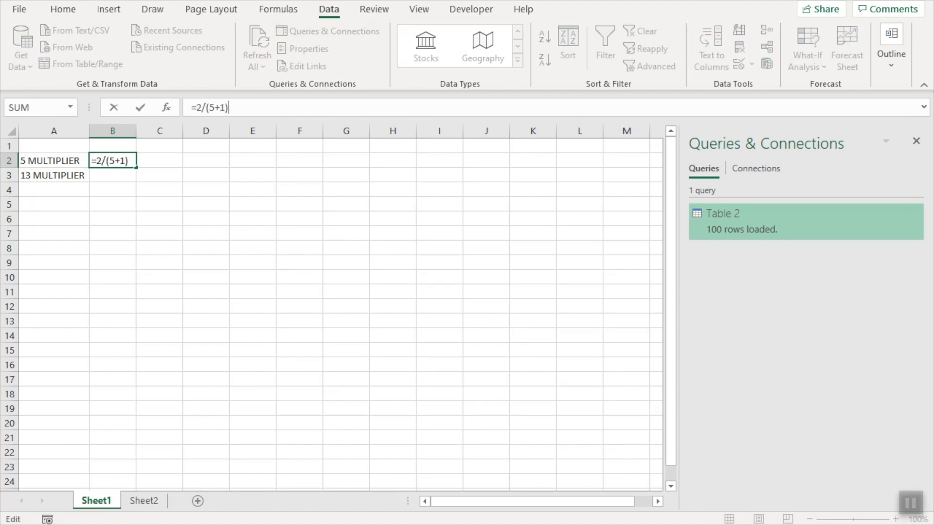
{"action": "key", "text": "Return"}
{"action": "type", "text": "="}
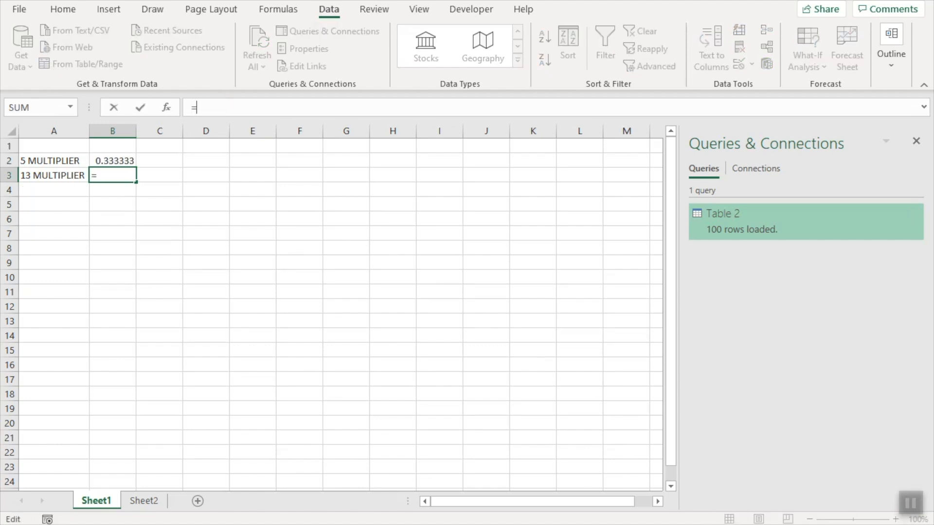
{"action": "type", "text": "2/(13+1)"}
{"action": "key", "text": "Return"}
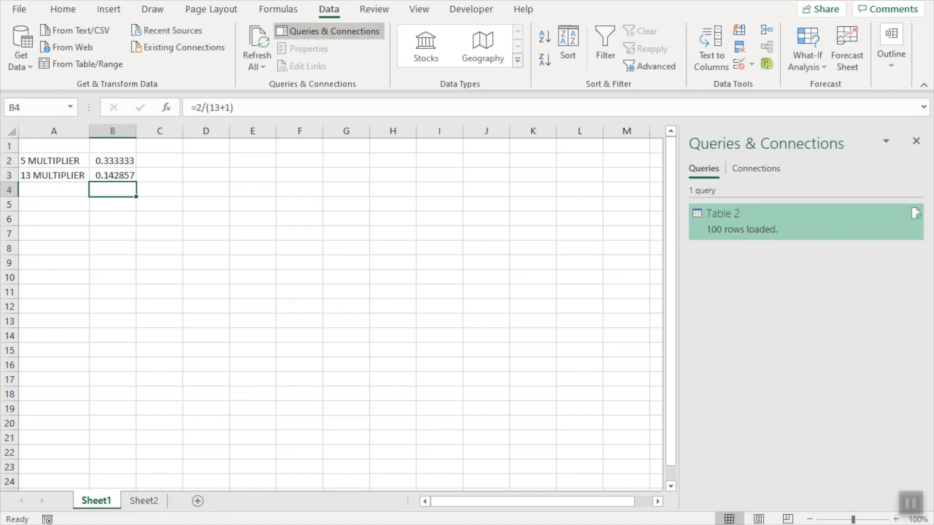
- Enter the headers 5 EMA, 13 EMA, Comparison and Buy/Sell in D1 to G1, and widen column F to fit its header
{"action": "left_click", "coordinate": [206, 146]}
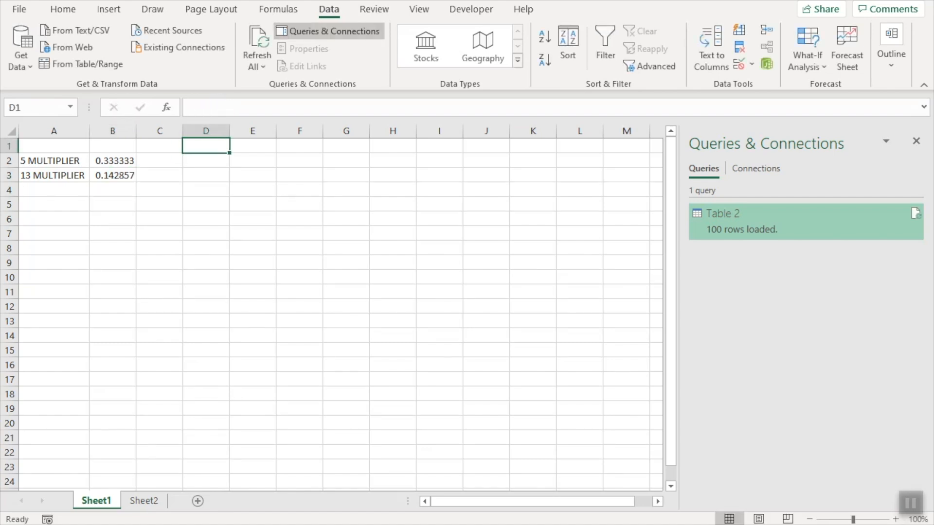
{"action": "type", "text": "5 EMA"}
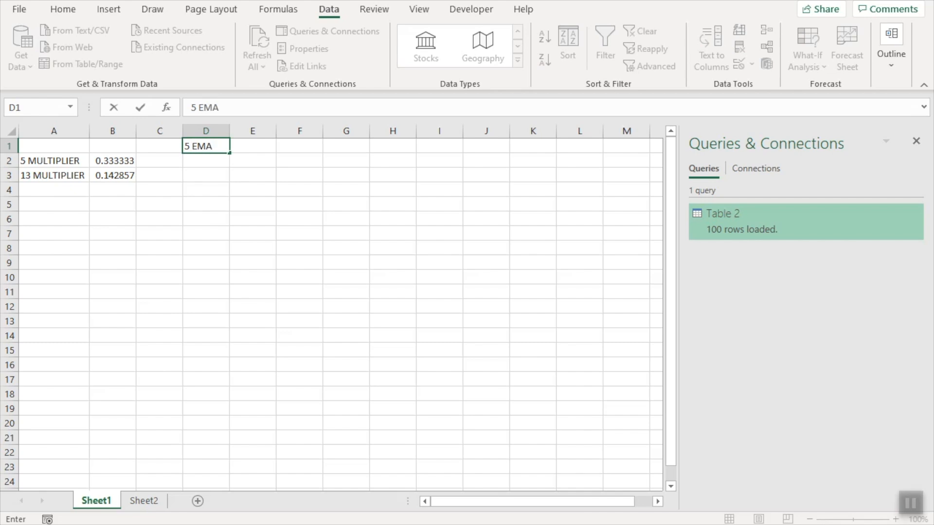
{"action": "key", "text": "Tab"}
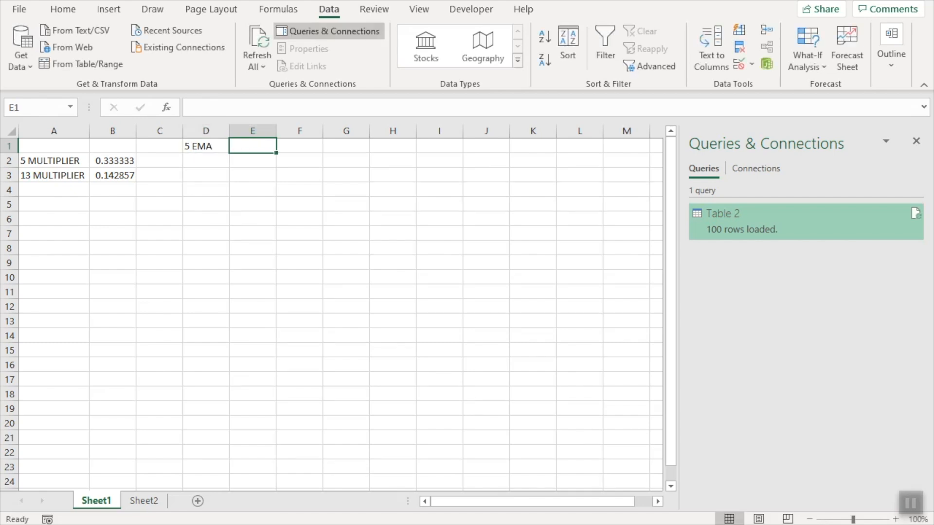
{"action": "type", "text": "13 EMA"}
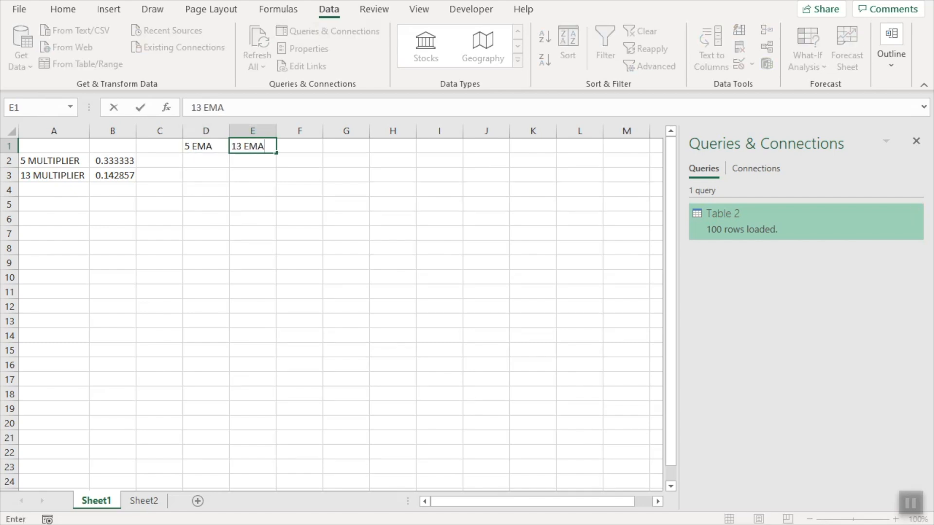
{"action": "key", "text": "Tab"}
{"action": "type", "text": "Com"}
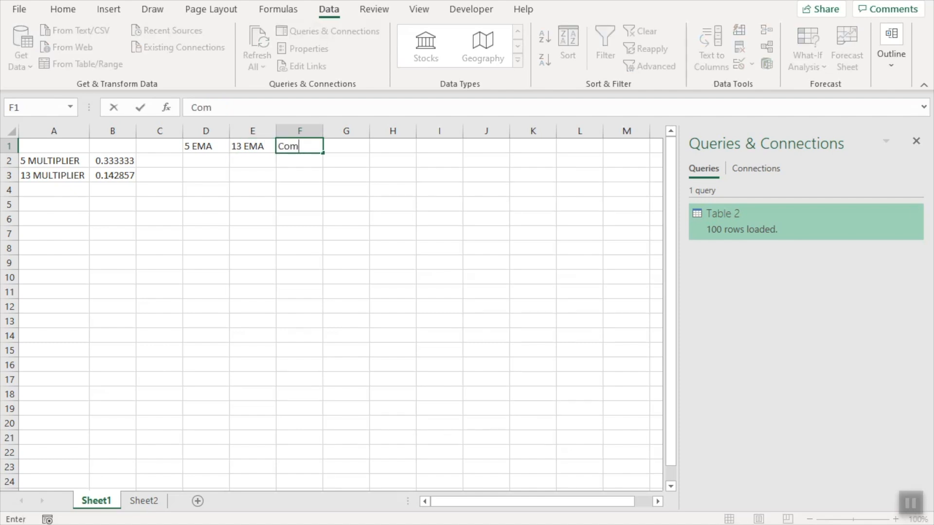
{"action": "type", "text": "parision"}
{"action": "key", "text": "BackSpace"}
{"action": "key", "text": "BackSpace"}
{"action": "type", "text": "on"}
{"action": "key", "text": "Tab"}
{"action": "type", "text": "Buy/Sell"}
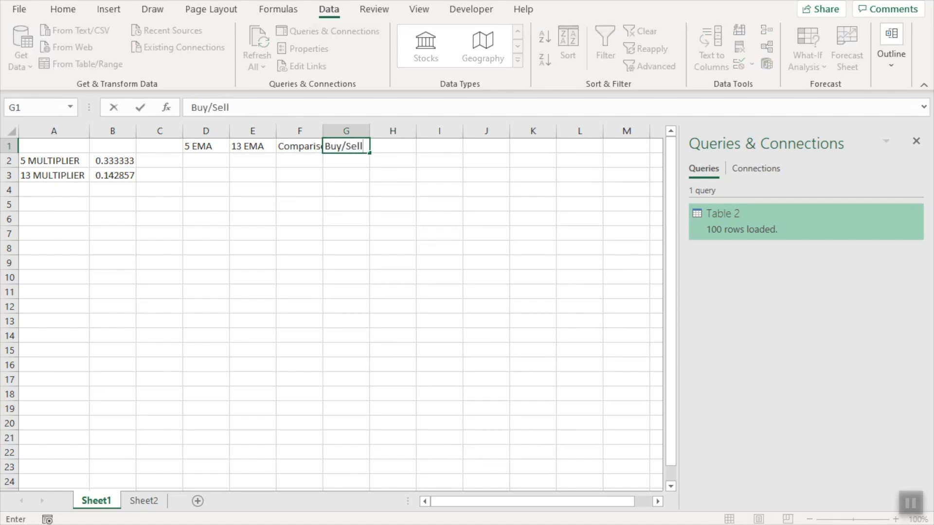
{"action": "key", "text": "Return"}
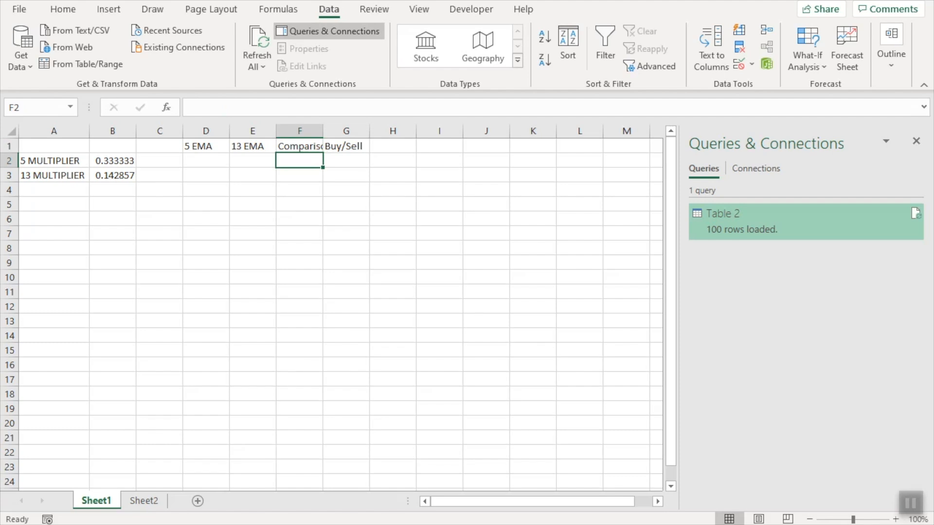
{"action": "left_click_drag", "start_coordinate": [323, 131], "coordinate": [337, 131]}
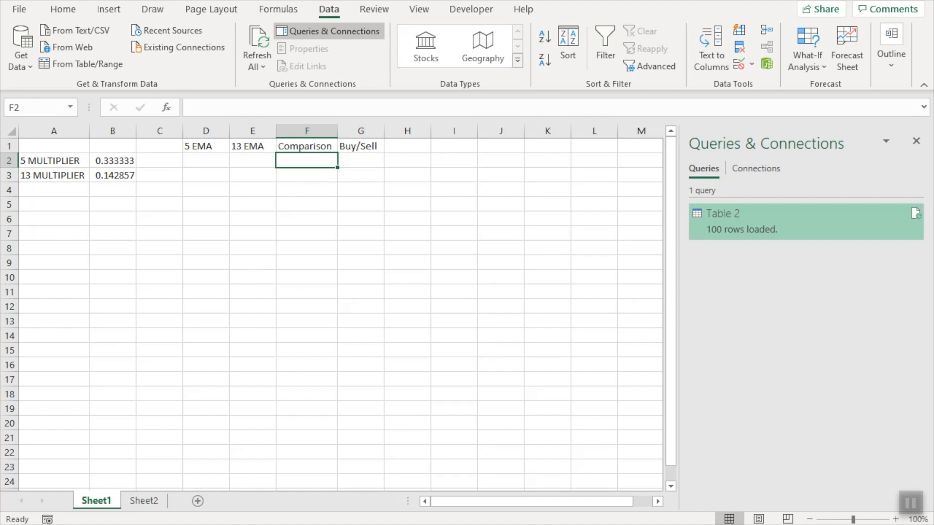
- Examine the Close* column at the end of the Sheet2 price table to locate the row where the five oldest days start
{"action": "key", "text": "Left"}
{"action": "key", "text": "Left"}
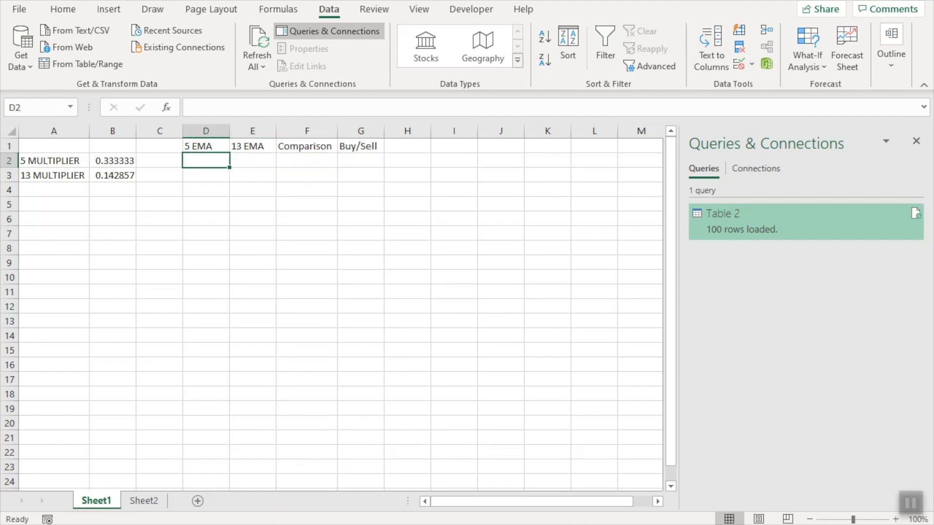
{"action": "left_click", "coordinate": [143, 501]}
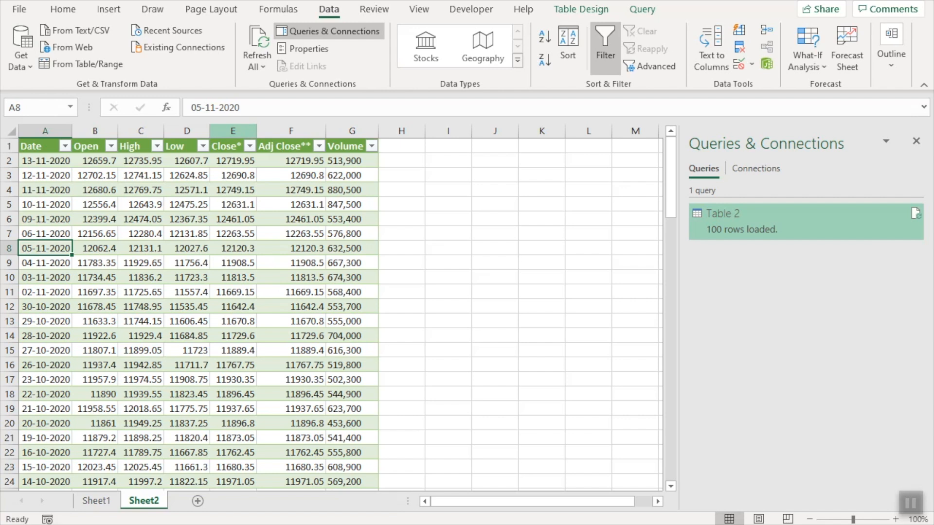
{"action": "left_click", "coordinate": [233, 131]}
{"action": "left_click_drag", "start_coordinate": [671, 162], "coordinate": [671, 424]}
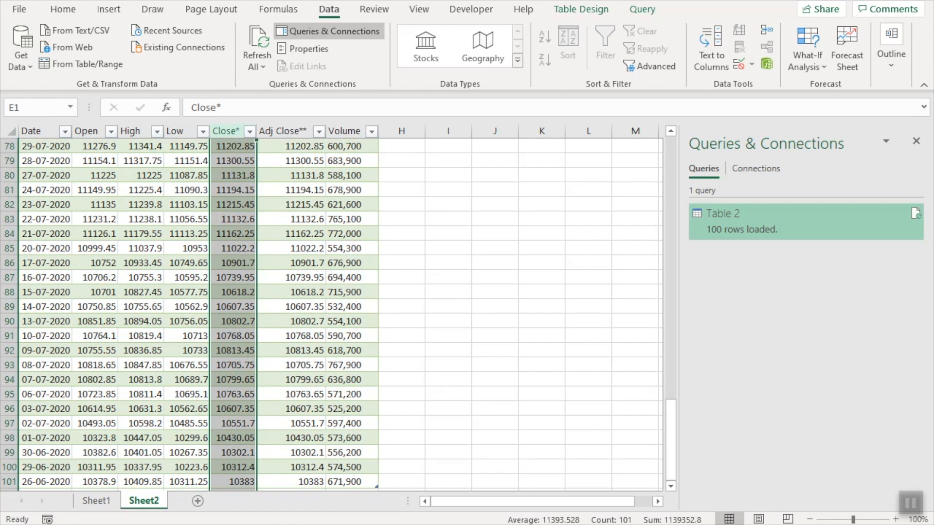
{"action": "left_click", "coordinate": [187, 482]}
{"action": "key", "text": "Right"}
{"action": "key", "text": "Up"}
{"action": "key", "text": "Up"}
{"action": "key", "text": "Up"}
{"action": "key", "text": "Up"}
{"action": "key", "text": "Up"}
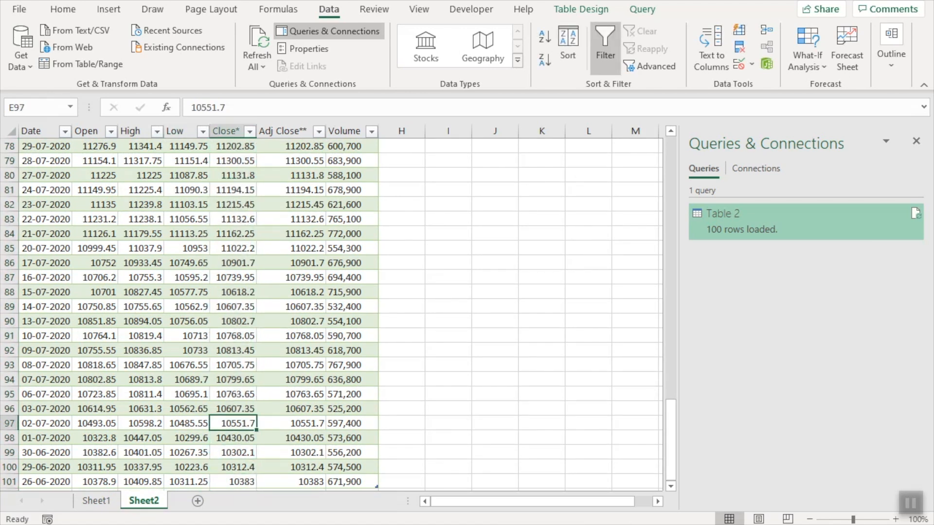
{"action": "key", "text": "shift+space"}
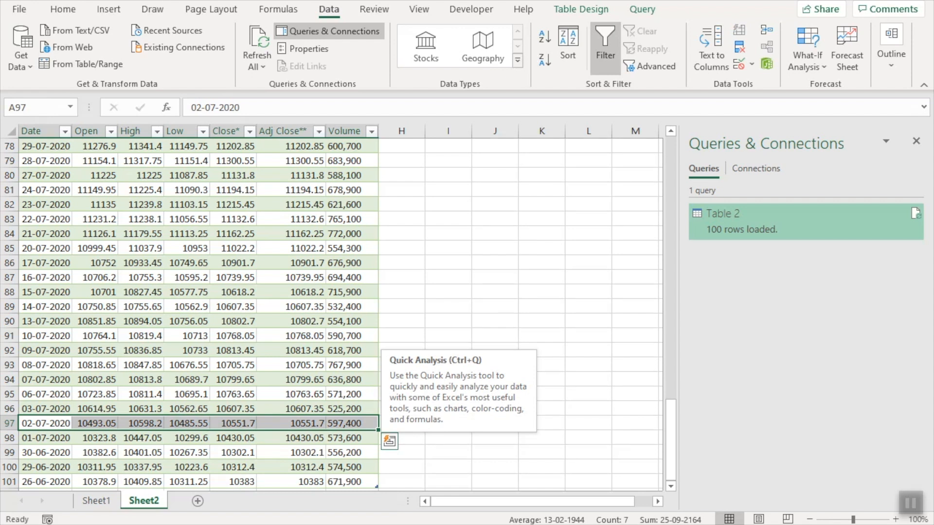
- Count up the Close* column in Sheet2 to locate the row where the thirteen oldest days start
{"action": "left_click", "coordinate": [233, 438]}
{"action": "left_click", "coordinate": [234, 424]}
{"action": "key", "text": "Up"}
{"action": "key", "text": "Up"}
{"action": "key", "text": "Up"}
{"action": "key", "text": "Up"}
{"action": "key", "text": "Up"}
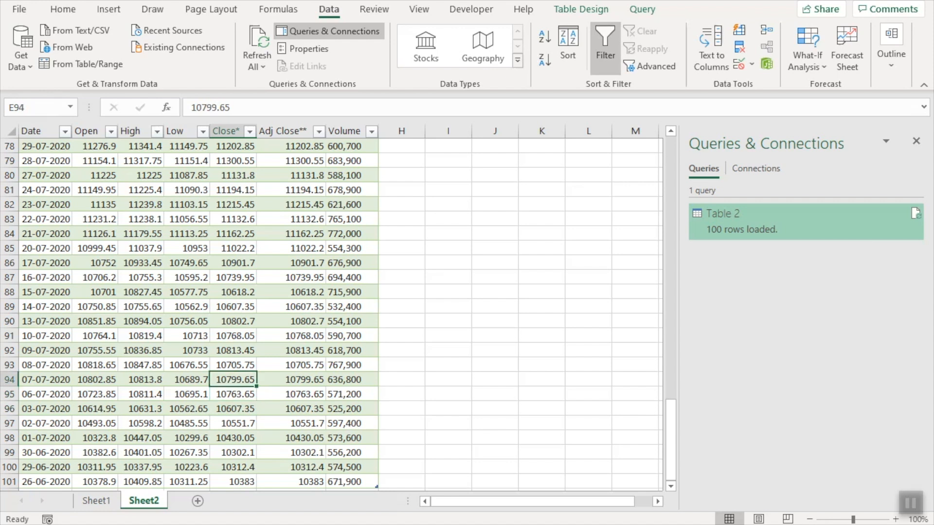
{"action": "key", "text": "Up"}
{"action": "key", "text": "Up"}
{"action": "key", "text": "Up"}
{"action": "key", "text": "shift+space"}
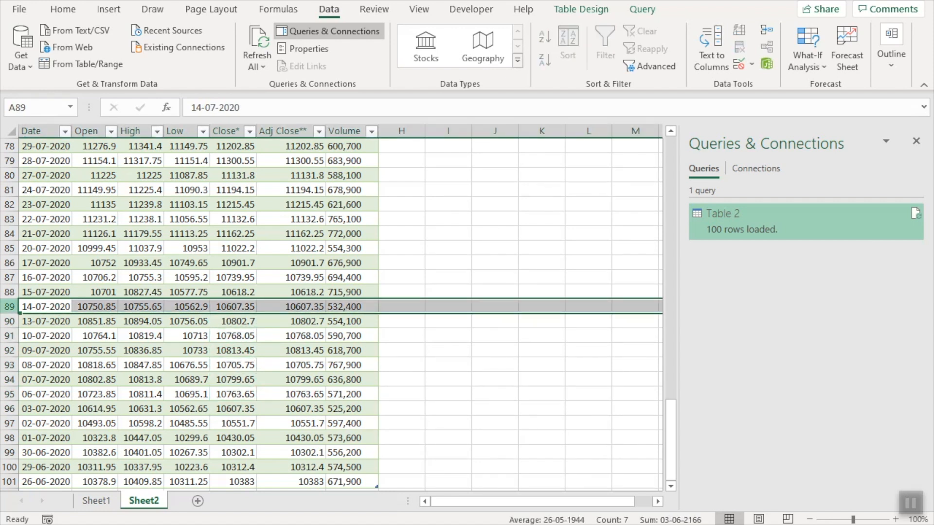
- In Sheet1, enter the starting 5 EMA value in D97 as =Average(Sheet2!E97:Sheet2!E101)
{"action": "key", "text": "ctrl+Page_Up"}
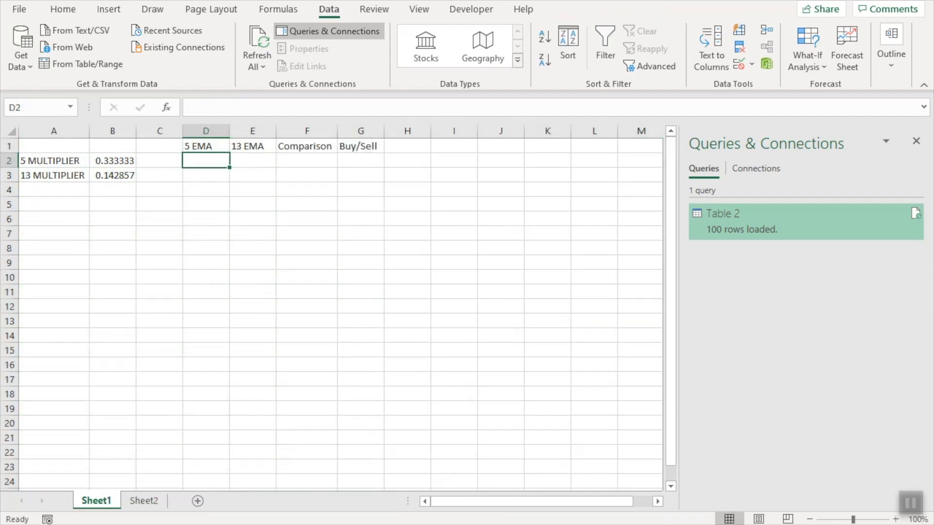
{"action": "left_click_drag", "start_coordinate": [672, 220], "coordinate": [672, 234]}
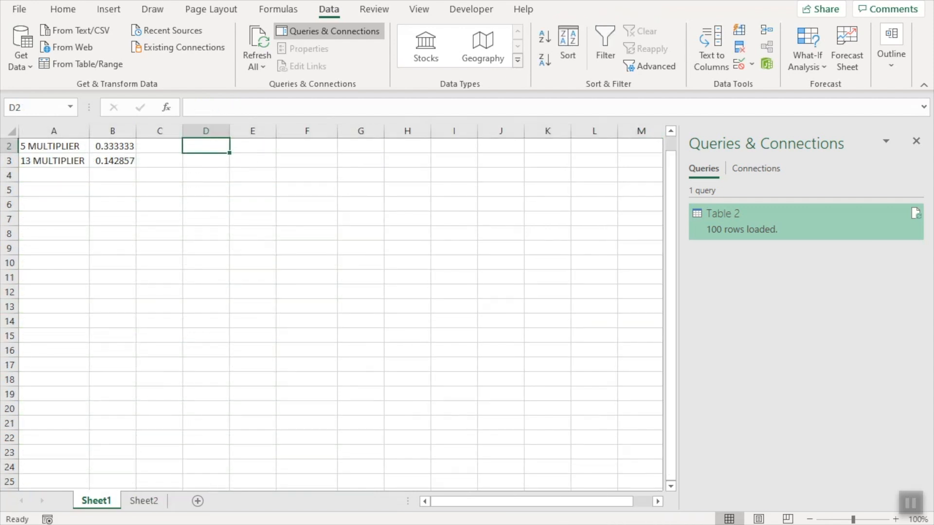
{"action": "key", "text": "Down"}
{"action": "key", "text": "Down"}
{"action": "key", "text": "Down"}
{"action": "key", "text": "Down"}
{"action": "key", "text": "Down"}
{"action": "key", "text": "Down"}
{"action": "key", "text": "Down"}
{"action": "key", "text": "Down"}
{"action": "key", "text": "Down"}
{"action": "key", "text": "Down"}
{"action": "key", "text": "Down"}
{"action": "key", "text": "Down"}
{"action": "key", "text": "Down"}
{"action": "key", "text": "Down"}
{"action": "key", "text": "Down"}
{"action": "key", "text": "Down"}
{"action": "key", "text": "Down"}
{"action": "key", "text": "Down"}
{"action": "key", "text": "Down"}
{"action": "key", "text": "Down"}
{"action": "key", "text": "Down"}
{"action": "key", "text": "Down"}
{"action": "key", "text": "Down"}
{"action": "key", "text": "Down"}
{"action": "key", "text": "Down"}
{"action": "type", "text": "=Average(Sh)"}
{"action": "key", "text": "Left"}
{"action": "type", "text": "Sheet2!E97:Sheet2!E101"}
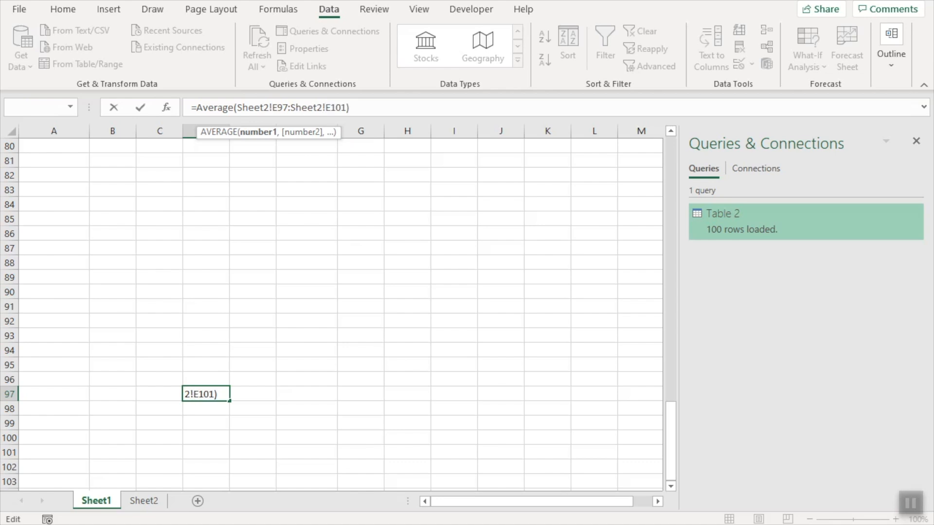
- Enter the rounded 5 EMA formula =ROUND((Sheet2!E96-D97)*$B$2+D97,2) in D96
{"action": "type", "text": "=(Sheet2!E96-"}
{"action": "type", "text": "D97"}
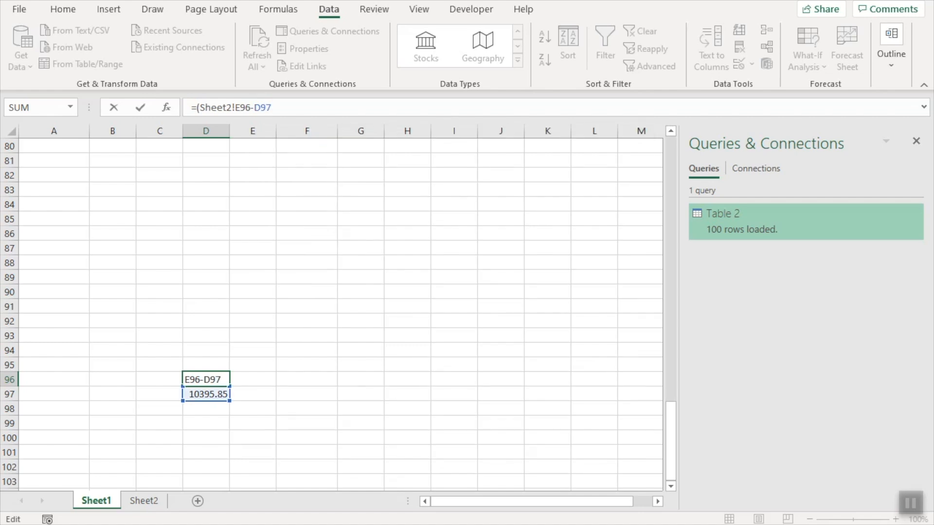
{"action": "type", "text": ")*$B$2+D97"}
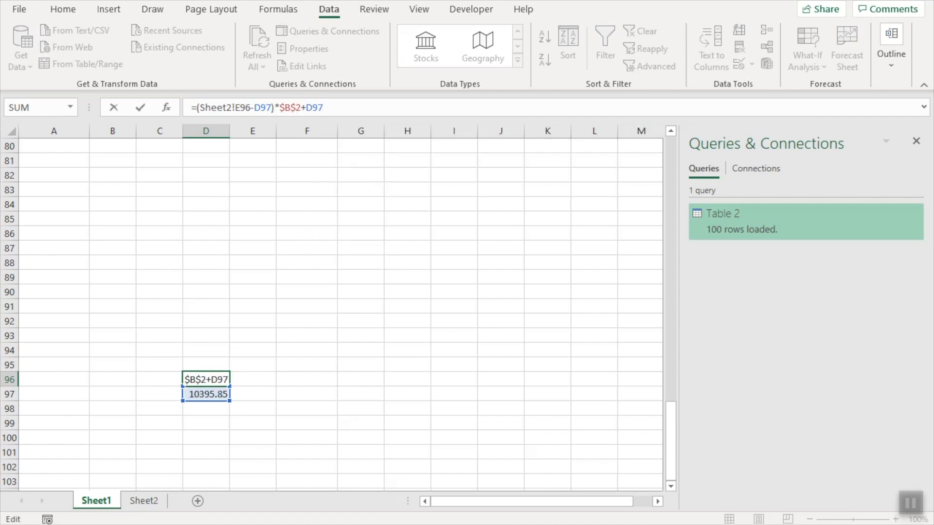
{"action": "left_click", "coordinate": [196, 107]}
{"action": "type", "text": "ROUND("}
{"action": "key", "text": "End"}
{"action": "type", "text": ",2"}
{"action": "key", "text": "Return"}
- Fill the 5 EMA formula from D96 upward through column D to D2
{"action": "left_click", "coordinate": [206, 379]}
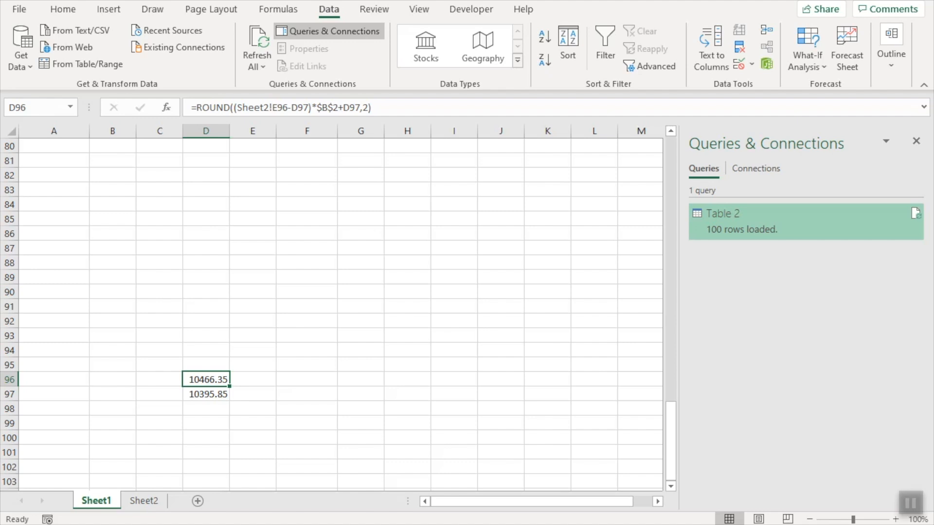
{"action": "left_click_drag", "start_coordinate": [230, 386], "coordinate": [230, 384]}
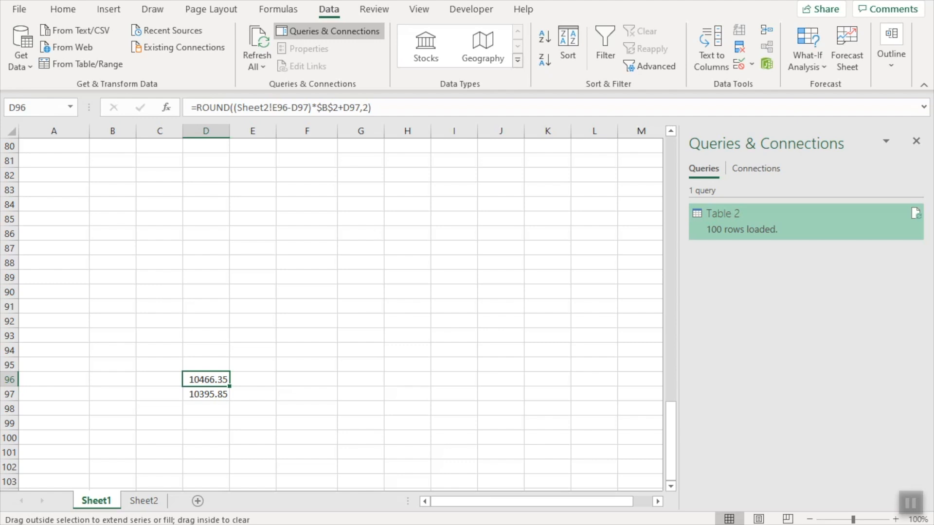
{"action": "left_click_drag", "start_coordinate": [229, 385], "coordinate": [229, 141]}
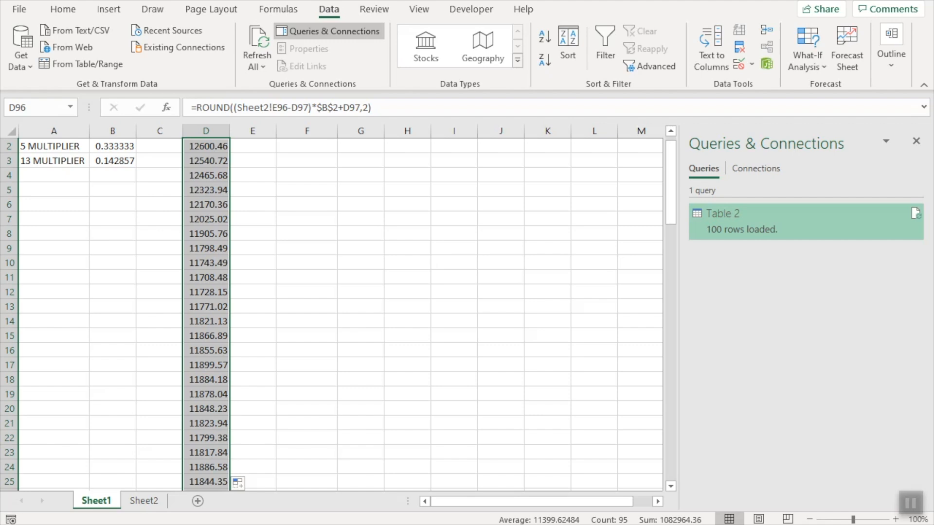
{"action": "left_click", "coordinate": [670, 130]}
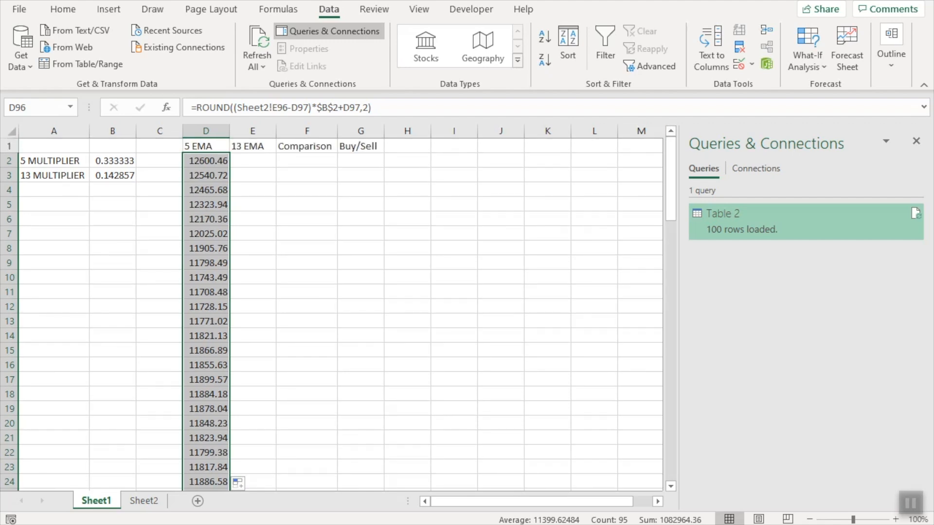
- Enter the starting 13 EMA value in E89 as =average(Sheet2!E89:Sheet2!E101)
{"action": "left_click", "coordinate": [252, 160]}
{"action": "left_click_drag", "start_coordinate": [671, 165], "coordinate": [671, 425]}
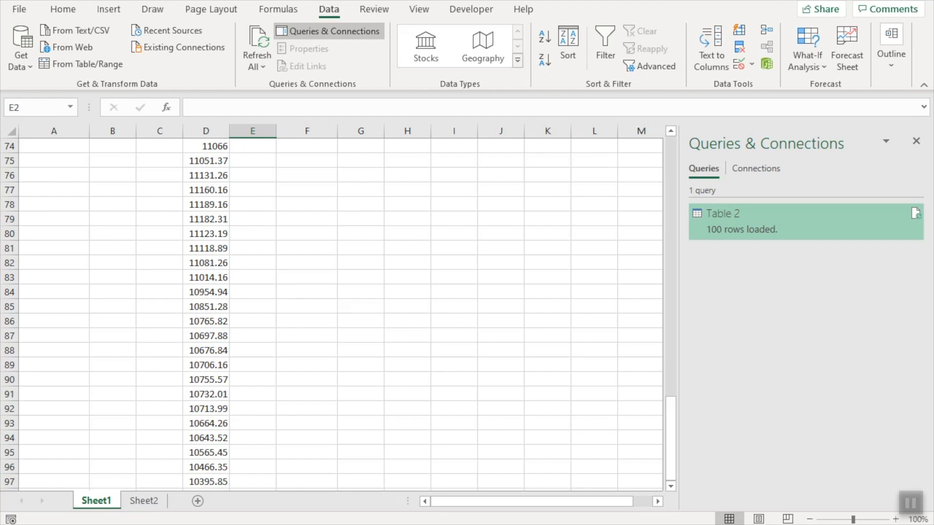
{"action": "left_click", "coordinate": [252, 365]}
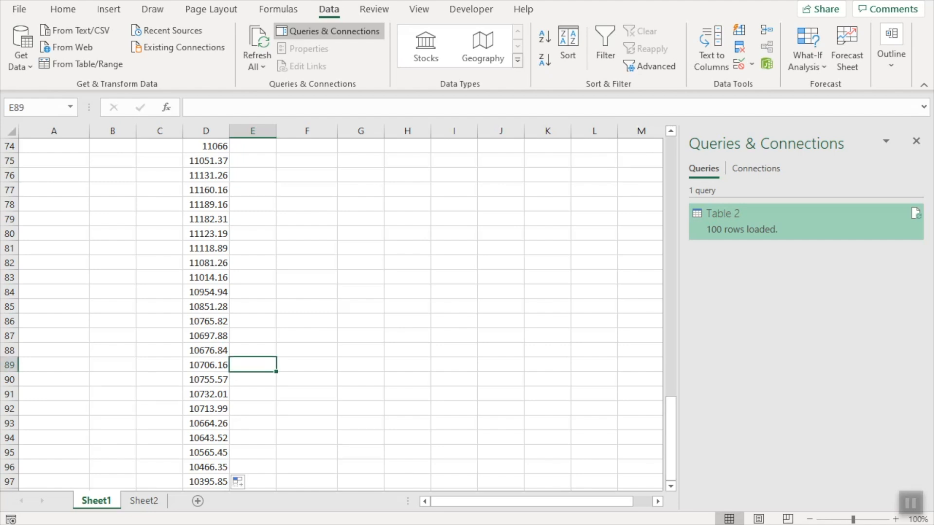
{"action": "type", "text": "=av"}
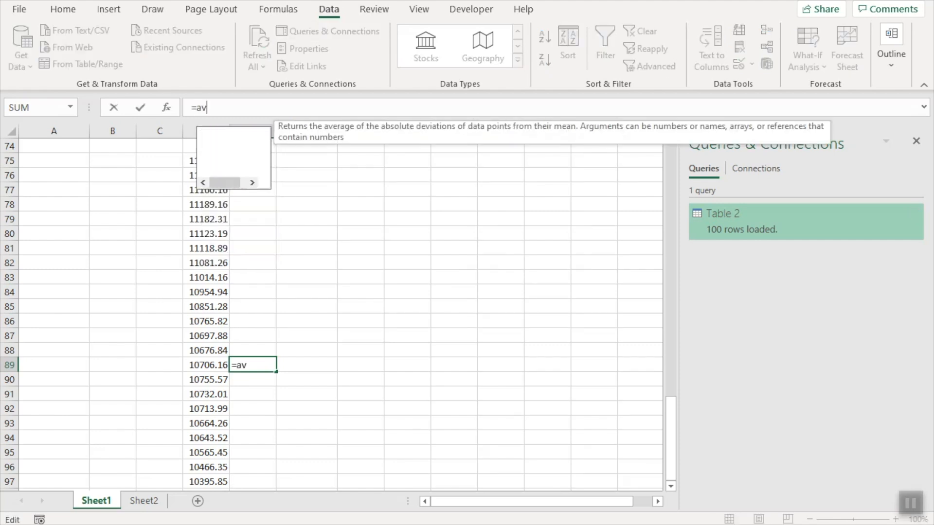
{"action": "type", "text": "erage(Sheet2!"}
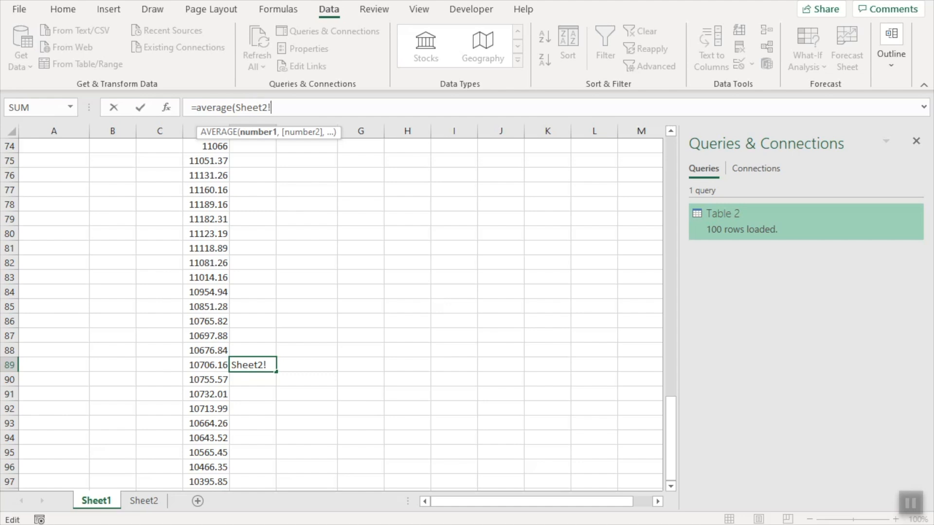
{"action": "type", "text": "E89:Sheet2!E101)"}
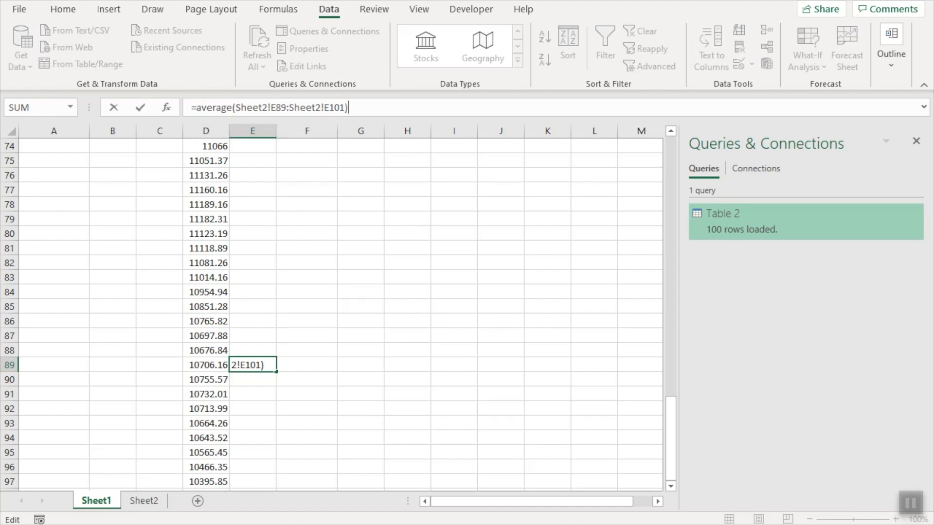
{"action": "key", "text": "Return"}
- Enter the rounded 13 EMA formula =ROUND((Sheet2!E88-E89)*$B$3+E89,2) in E88
{"action": "left_click", "coordinate": [252, 350]}
{"action": "type", "text": "=(Sheet2"}
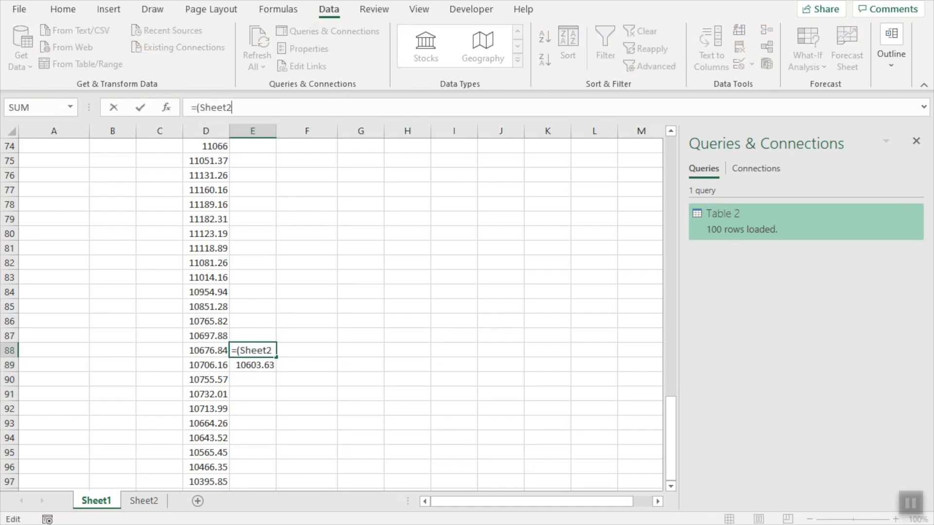
{"action": "type", "text": "!E88-E89)*E"}
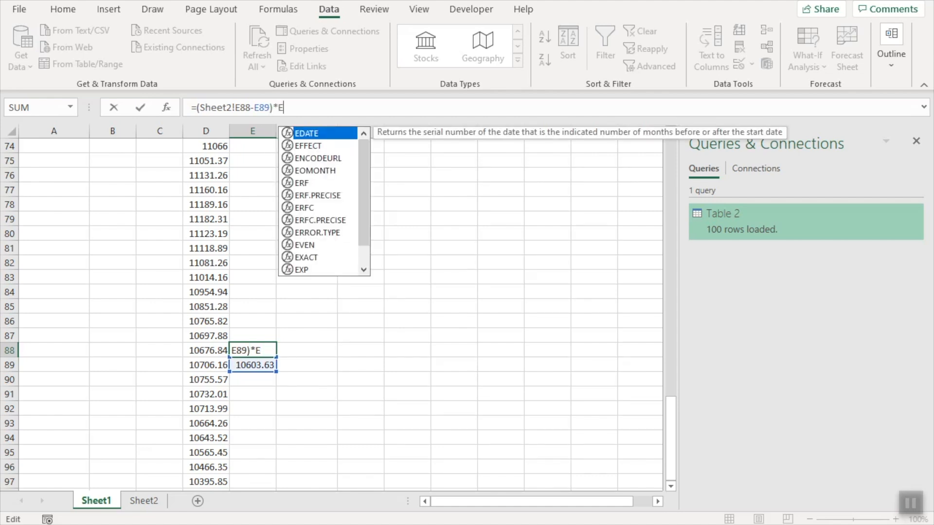
{"action": "key", "text": "BackSpace"}
{"action": "type", "text": "B3"}
{"action": "key", "text": "F4"}
{"action": "type", "text": "+E89"}
{"action": "key", "text": "Home"}
{"action": "key", "text": "Right"}
{"action": "type", "text": "ROUND("}
{"action": "key", "text": "End"}
{"action": "type", "text": ",2)"}
{"action": "key", "text": "Return"}
{"action": "key", "text": "Up"}
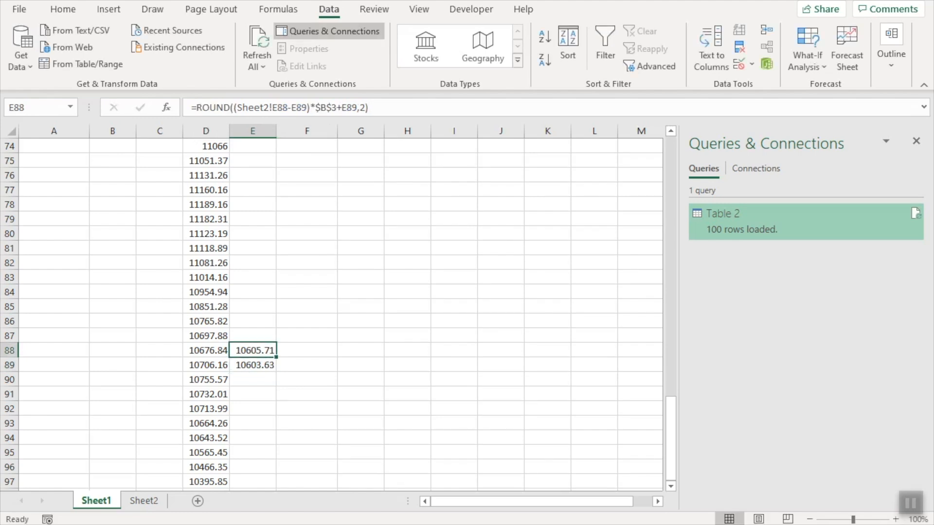
- Fill the 13 EMA formula from E88 upward through column E to E2
{"action": "left_click_drag", "start_coordinate": [276, 357], "coordinate": [276, 357]}
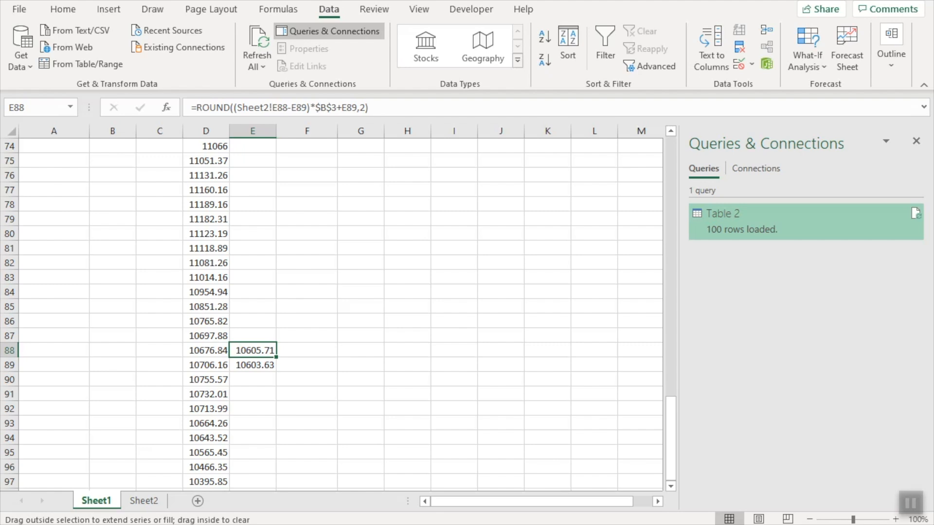
{"action": "left_click_drag", "start_coordinate": [276, 357], "coordinate": [272, 154]}
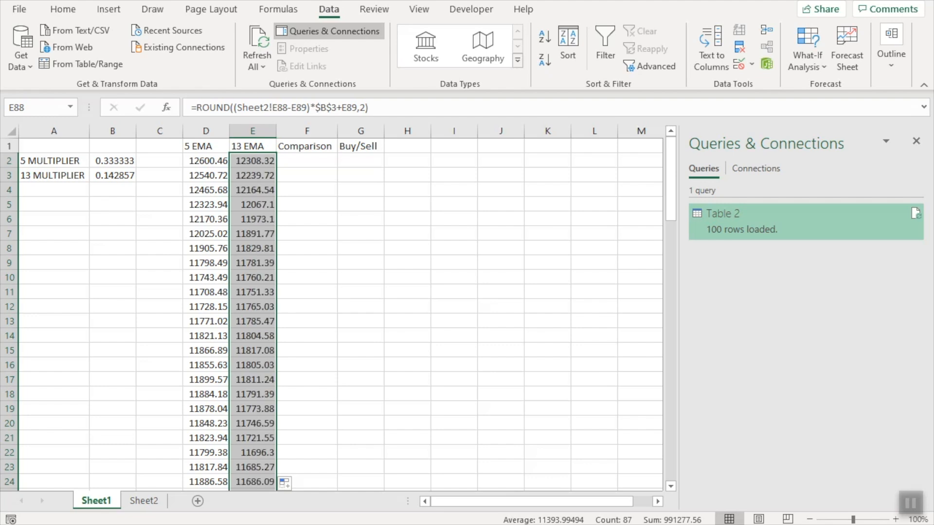
- Enter the Comparison formula =IF(D2>E2,1,-1) in F2
{"action": "left_click", "coordinate": [307, 161]}
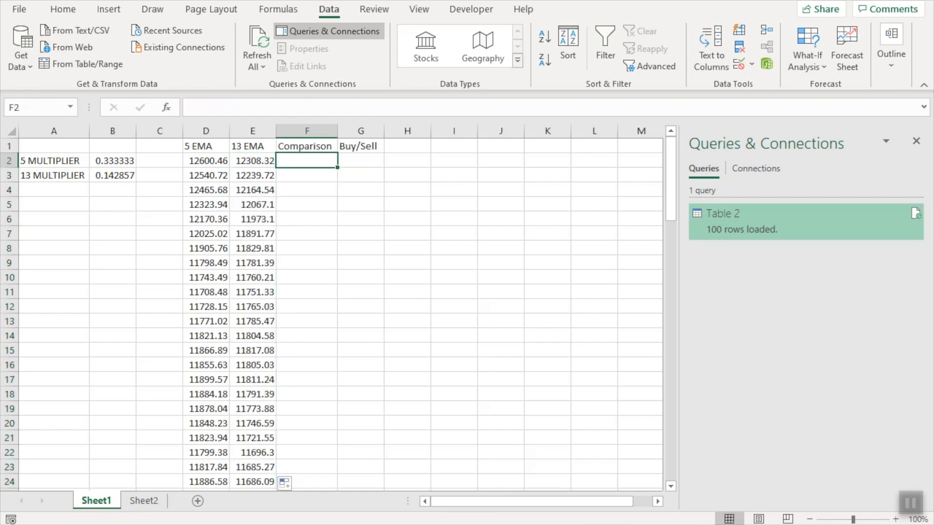
{"action": "left_click", "coordinate": [302, 107]}
{"action": "type", "text": "=if"}
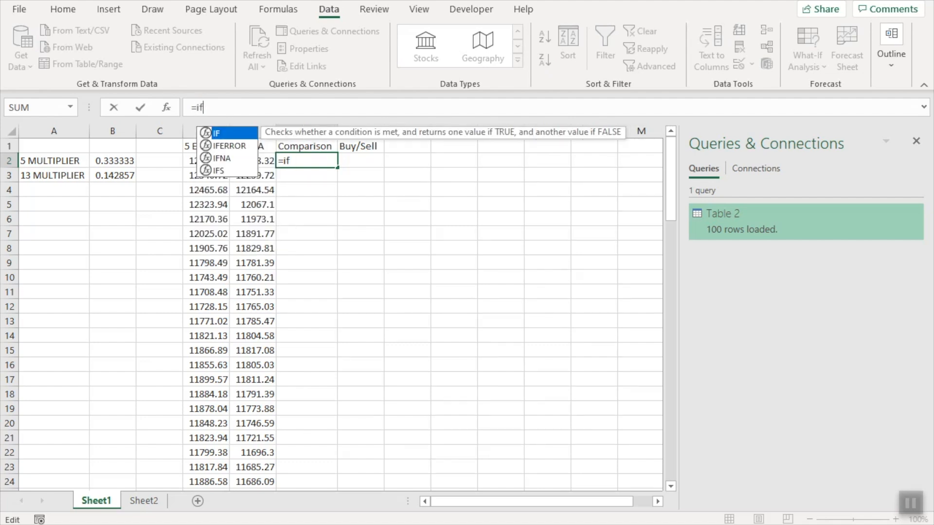
{"action": "type", "text": "()"}
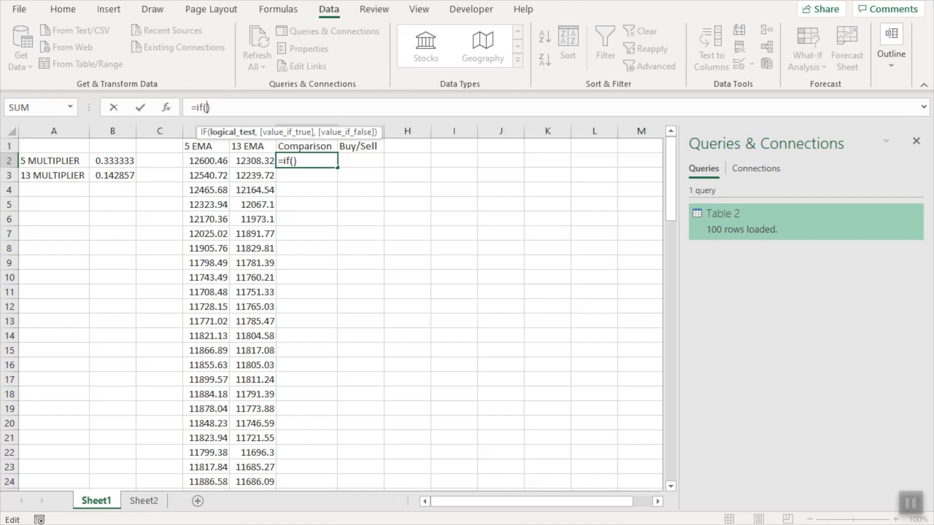
{"action": "key", "text": "Left"}
{"action": "type", "text": "D2"}
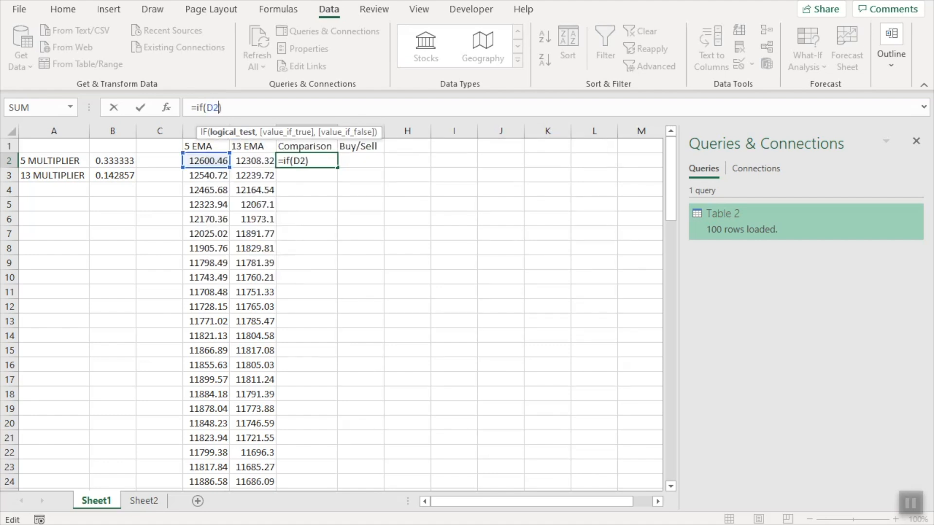
{"action": "type", "text": ">E2"}
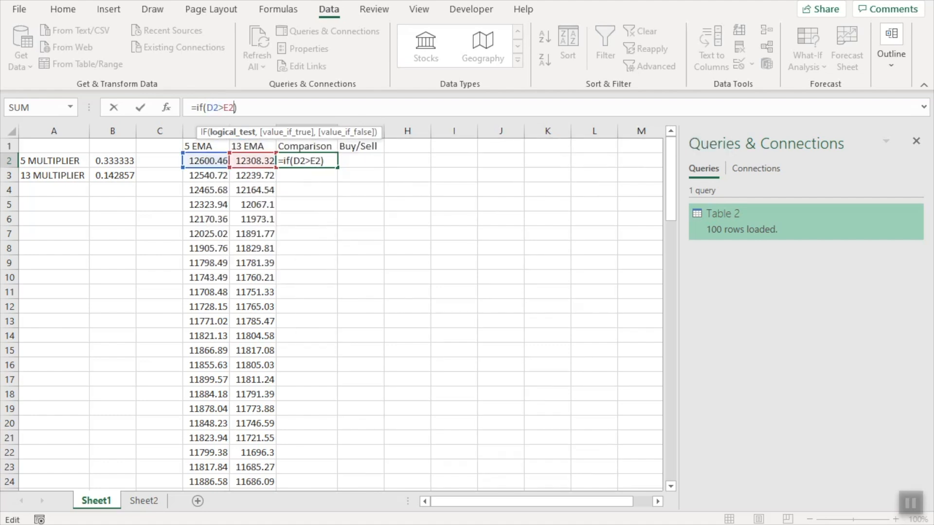
{"action": "type", "text": ",1,-1"}
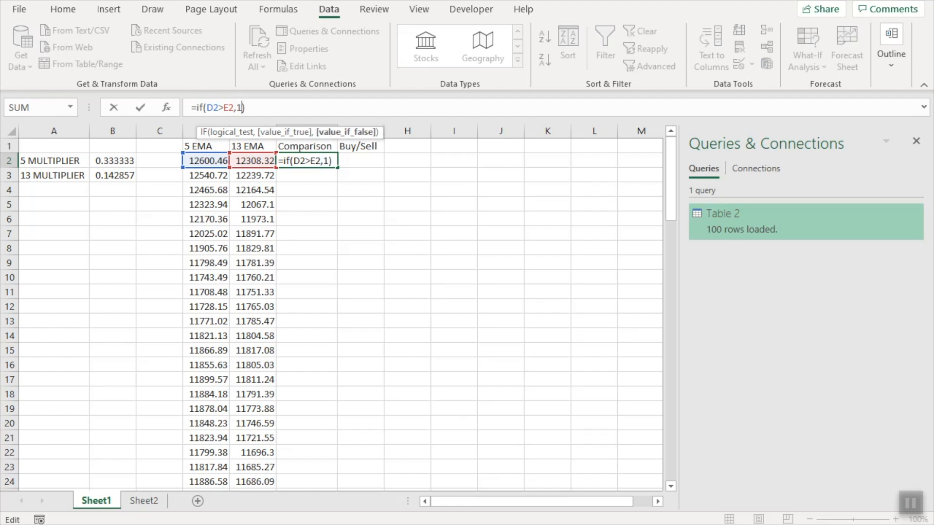
{"action": "key", "text": "Return"}
- Fill the Comparison formula from F2 down column F to F89
{"action": "left_click", "coordinate": [307, 161]}
{"action": "left_click_drag", "start_coordinate": [338, 168], "coordinate": [335, 386]}
{"action": "left_click_drag", "start_coordinate": [671, 424], "coordinate": [670, 168]}
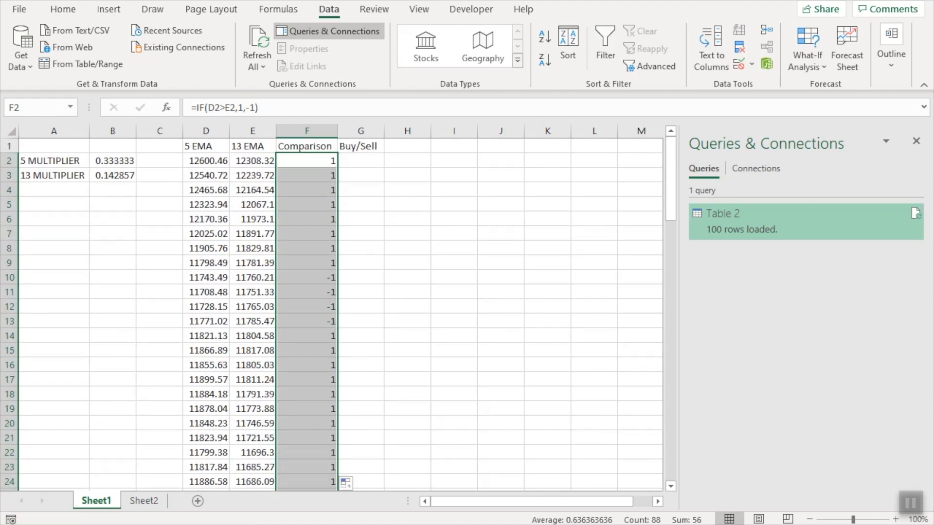
- Start the Buy/Sell formula in G2 with the buy condition =IF(AND(F2<>F3,F3=-1),"BUY"
{"action": "left_click", "coordinate": [361, 161]}
{"action": "type", "text": "=I"}
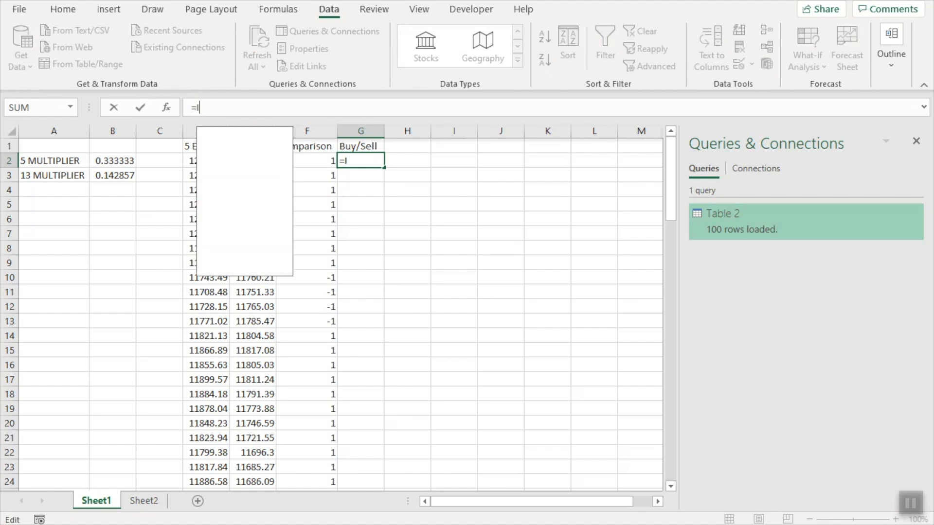
{"action": "type", "text": "F(AND"}
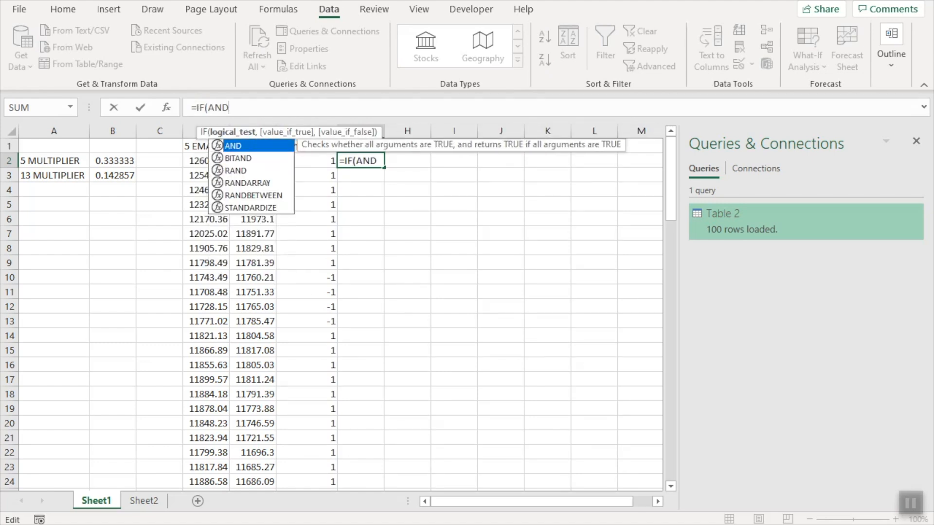
{"action": "type", "text": "()F2<>"}
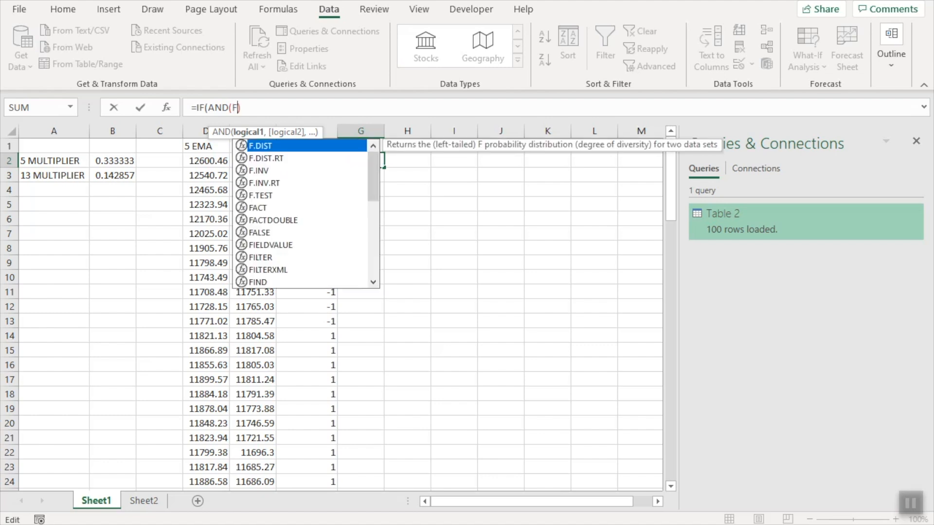
{"action": "type", "text": "F3"}
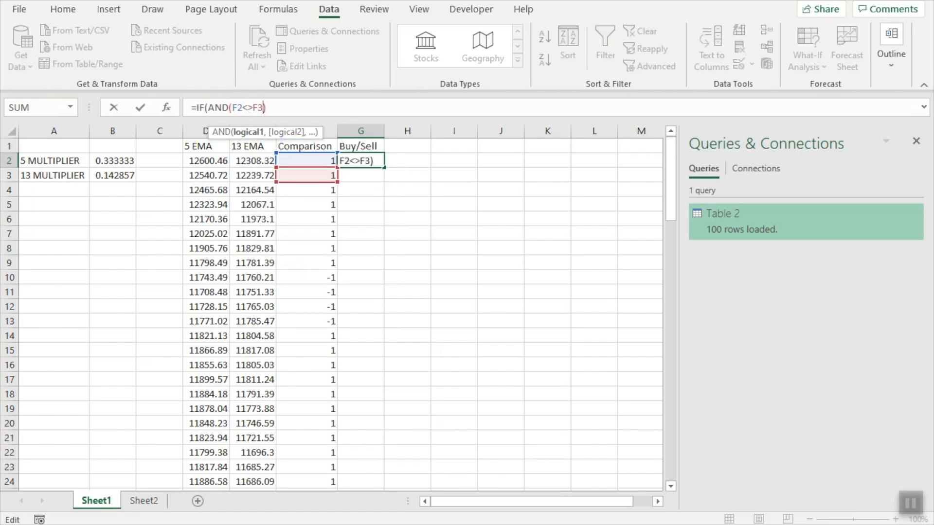
{"action": "type", "text": ","}
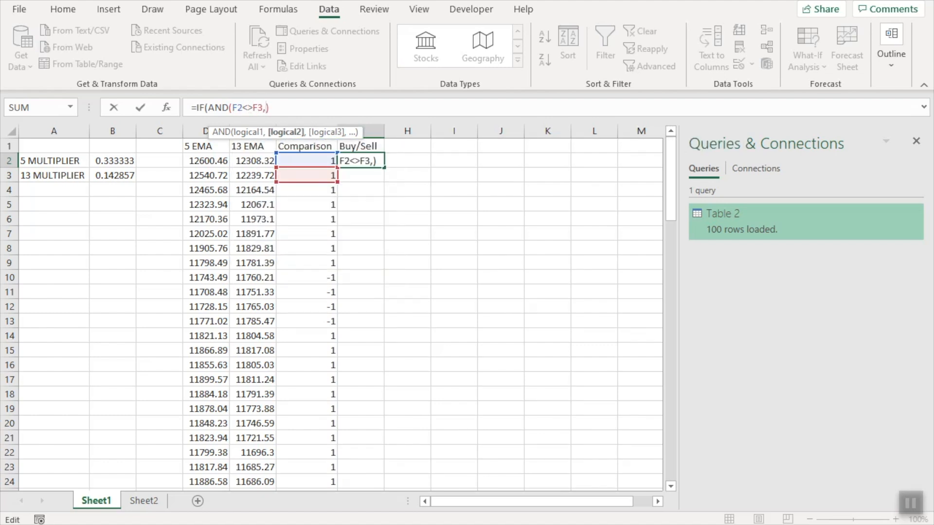
{"action": "type", "text": "F3=-1"}
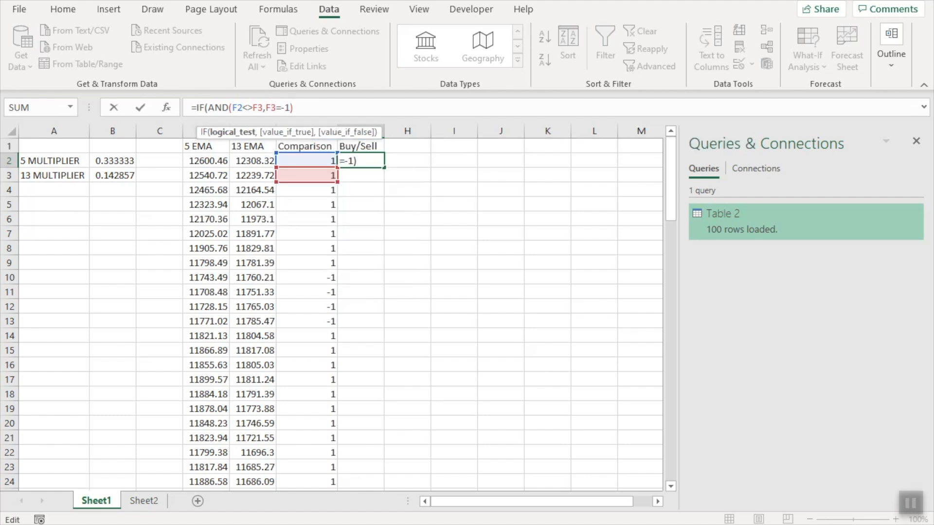
{"action": "type", "text": ",\"\""}
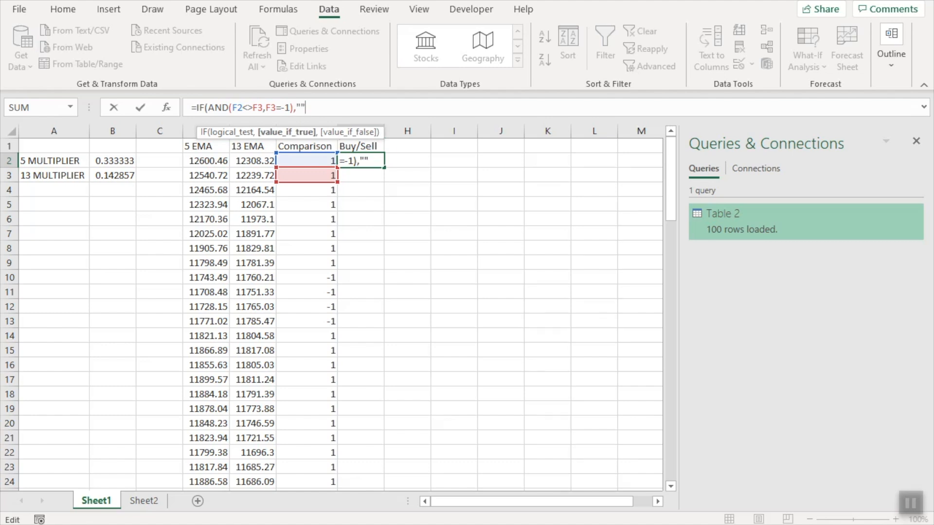
{"action": "key", "text": "Left"}
{"action": "type", "text": "BUY"}
{"action": "key", "text": "Right"}
- Complete the G2 formula with the nested sell condition IF(AND(F2<>F3,F3=1),"SELL","")) and commit it
{"action": "type", "text": ",IF(AND()"}
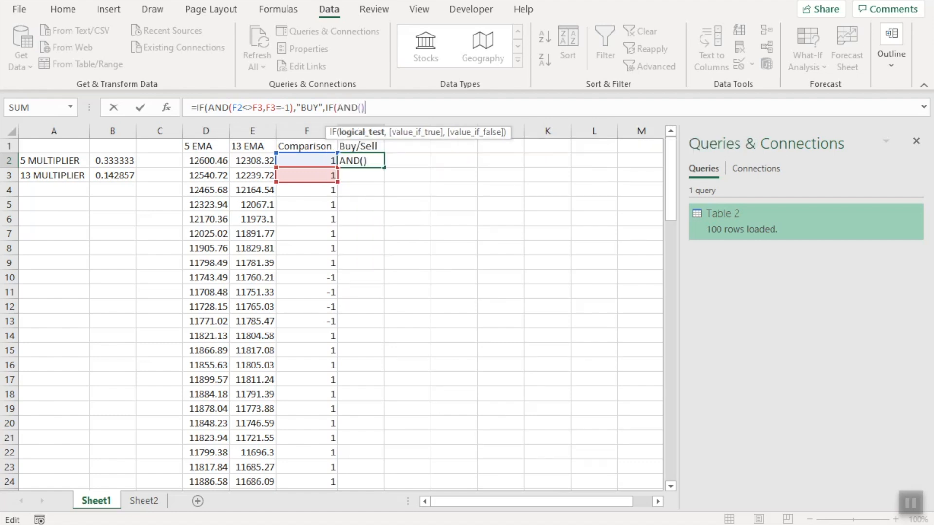
{"action": "key", "text": "Left"}
{"action": "type", "text": "F2<>F3"}
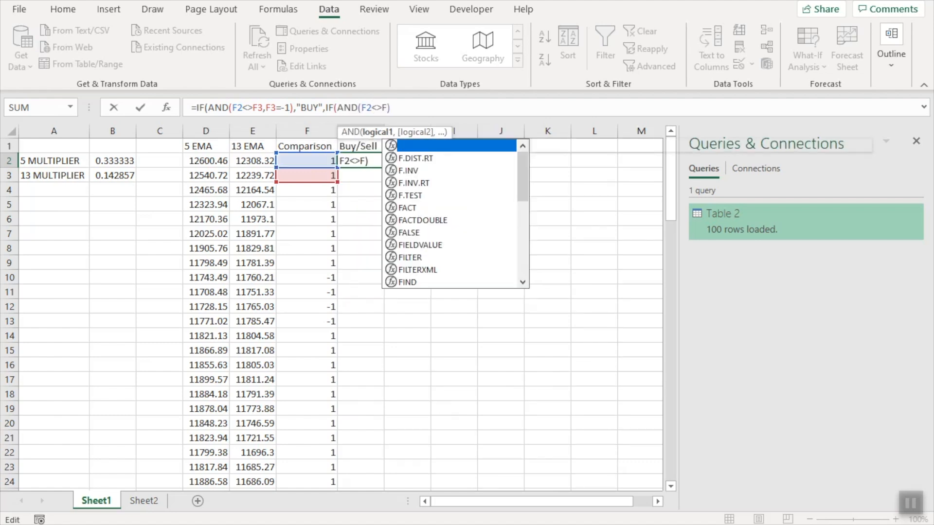
{"action": "key", "text": "Right"}
{"action": "key", "text": "Left"}
{"action": "type", "text": ",F3=1"}
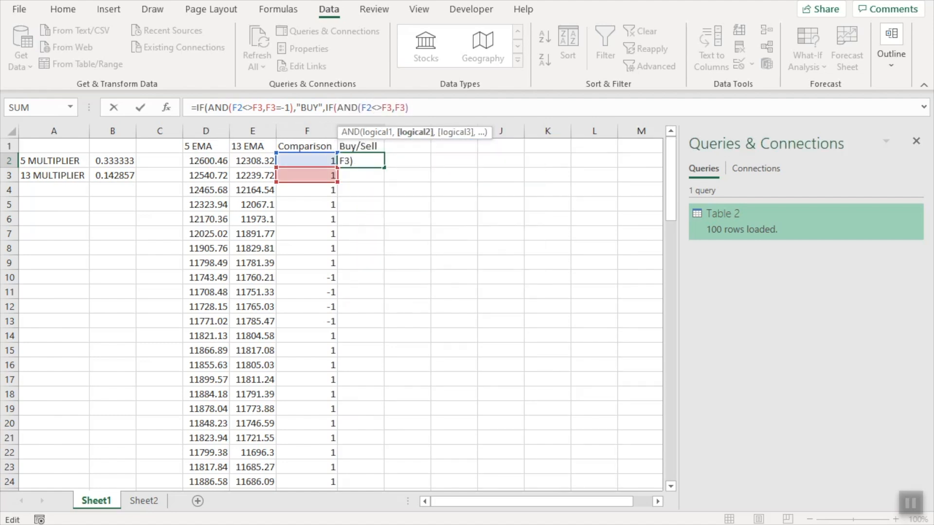
{"action": "key", "text": "Right"}
{"action": "type", "text": ",\"\","}
{"action": "key", "text": "Left"}
{"action": "key", "text": "Left"}
{"action": "type", "text": "SELL"}
{"action": "key", "text": "End"}
{"action": "type", "text": "\"\"))"}
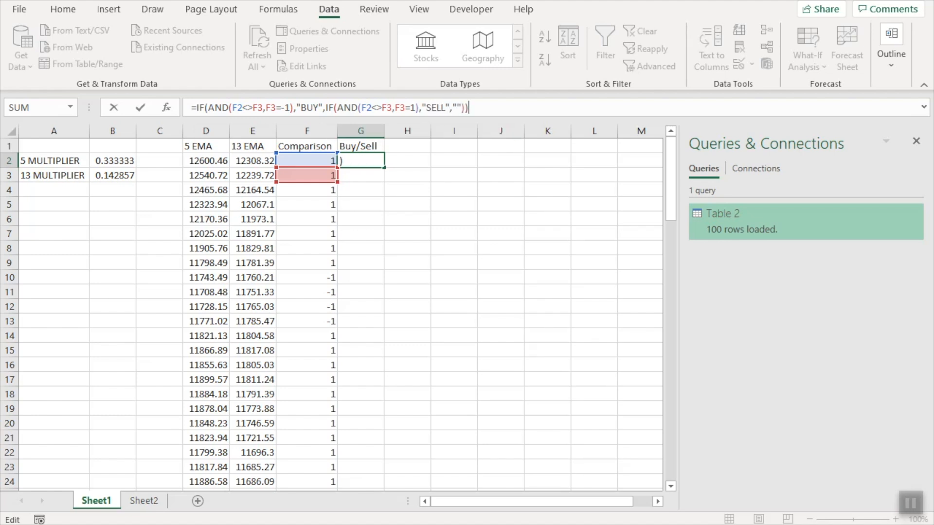
{"action": "key", "text": "ctrl+Return"}
- Fill the Buy/Sell formula from G2 down column G alongside the Comparison values
{"action": "left_click_drag", "start_coordinate": [384, 168], "coordinate": [363, 383]}
{"action": "left_click_drag", "start_coordinate": [671, 410], "coordinate": [670, 154]}
- Check the BUY and SELL signals in column G against the sign changes in the Comparison column
{"action": "left_click", "coordinate": [361, 249]}
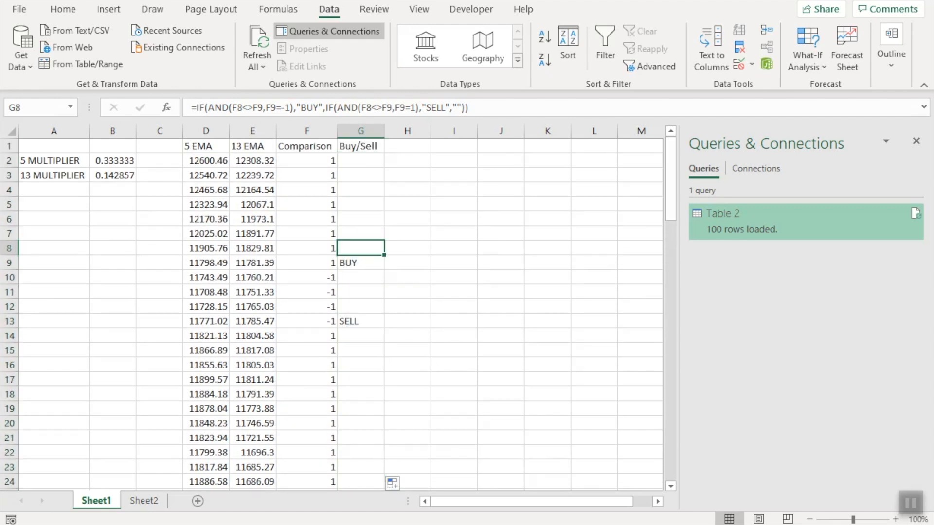
{"action": "left_click", "coordinate": [307, 278]}
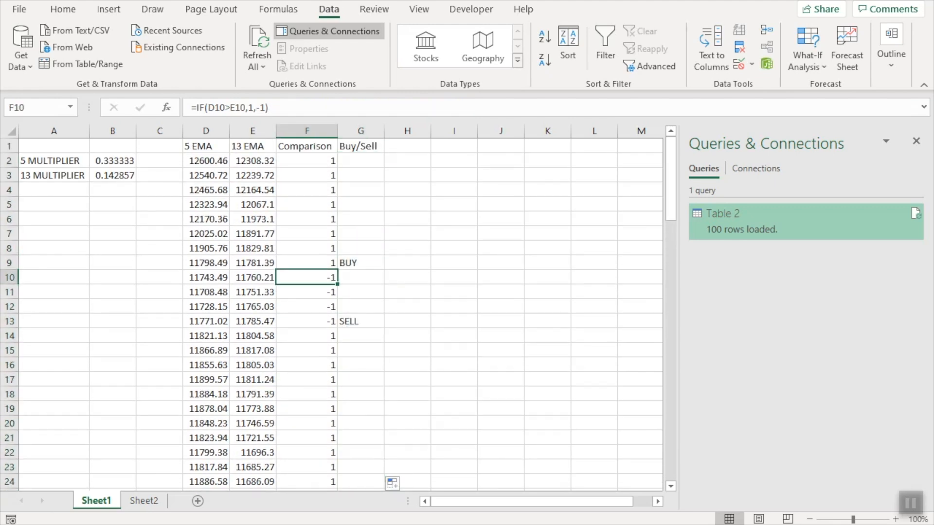
{"action": "key", "text": "Up"}
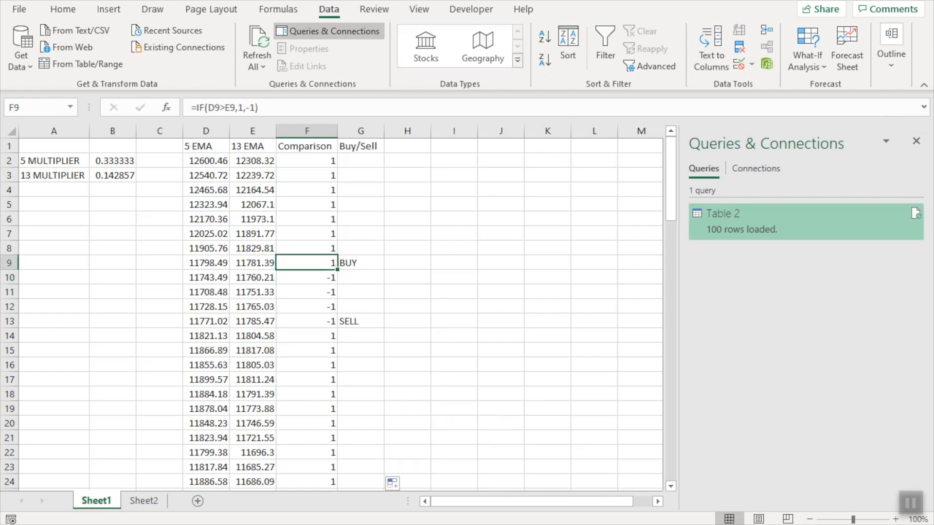
{"action": "key", "text": "Right"}
{"action": "key", "text": "Down"}
{"action": "key", "text": "Down"}
{"action": "key", "text": "Down"}
{"action": "key", "text": "Down"}
{"action": "key", "text": "Down"}
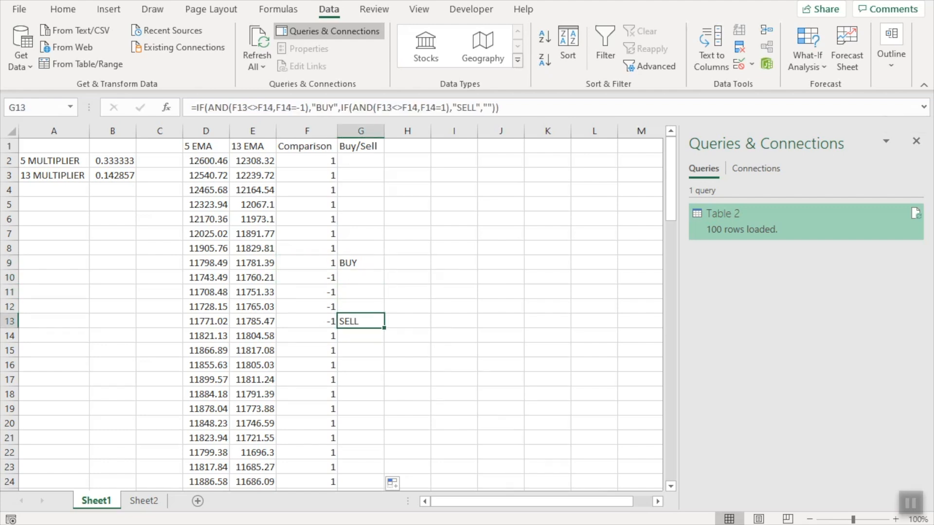
{"action": "key", "text": "Left"}
{"action": "key", "text": "Up"}
{"action": "key", "text": "Right"}
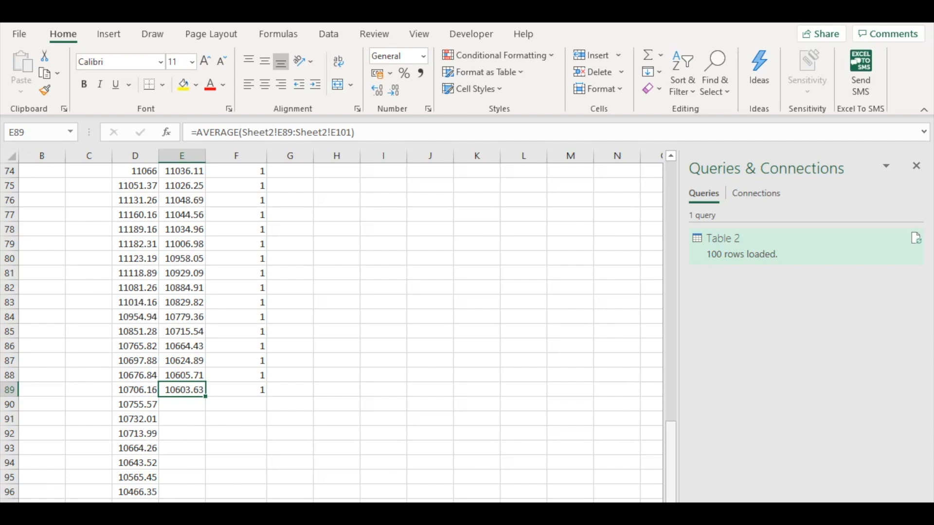
- Insert the recommended line chart from the 5 EMA and 13 EMA values in D2:E89
{"action": "left_click_drag", "start_coordinate": [671, 467], "coordinate": [671, 205]}
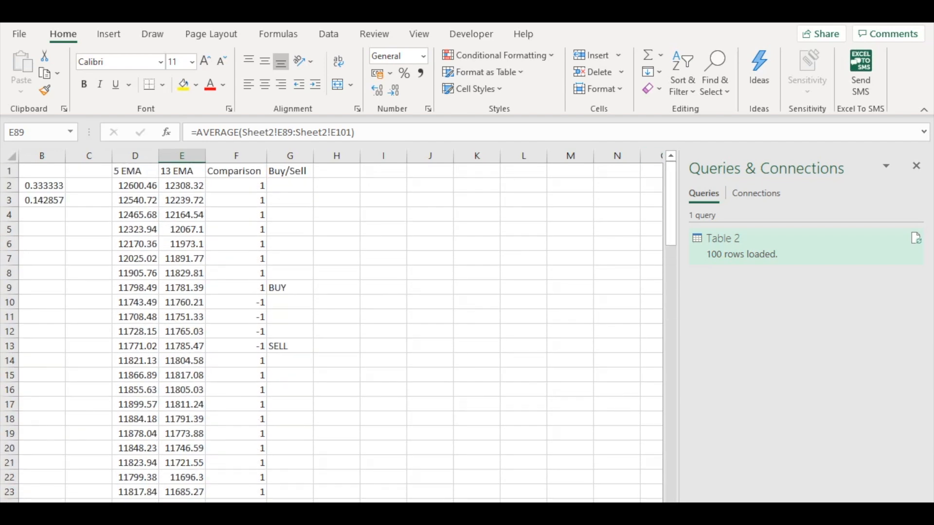
{"action": "left_click", "coordinate": [135, 186], "text": "shift"}
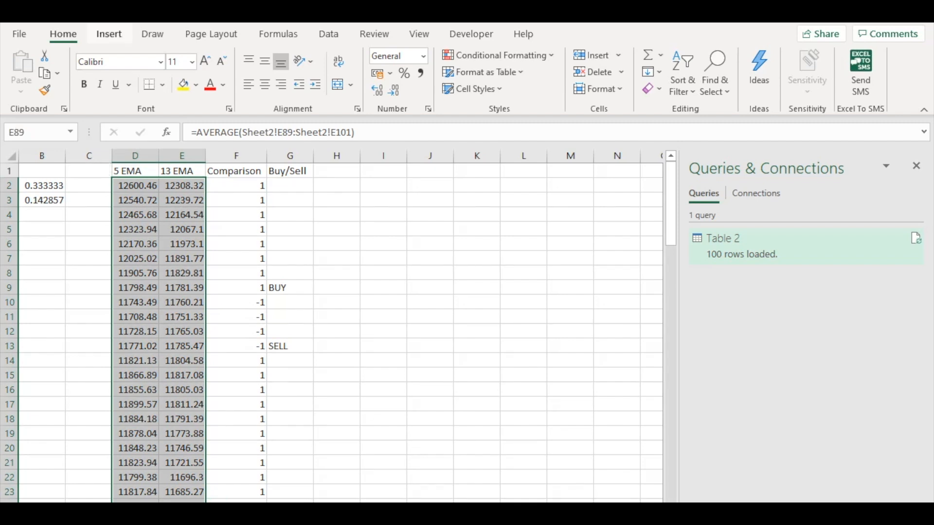
{"action": "left_click", "coordinate": [109, 34]}
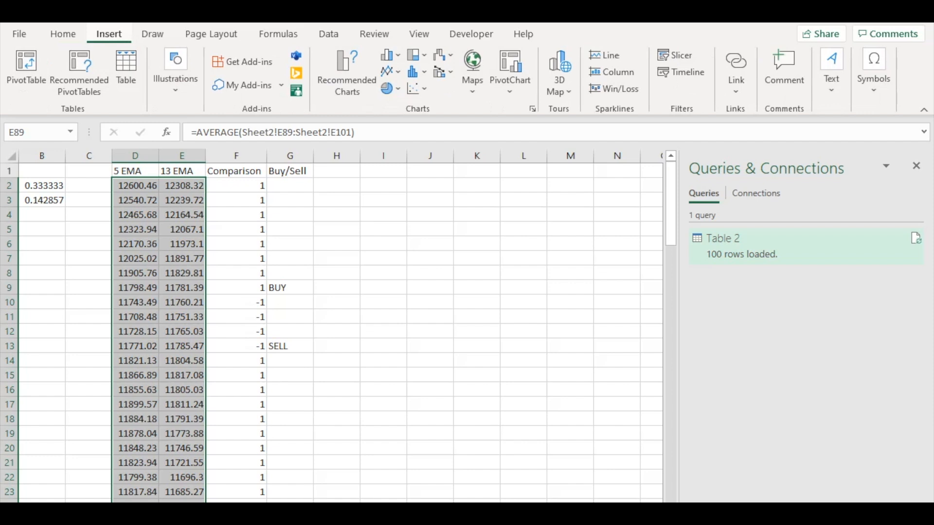
{"action": "left_click", "coordinate": [347, 73]}
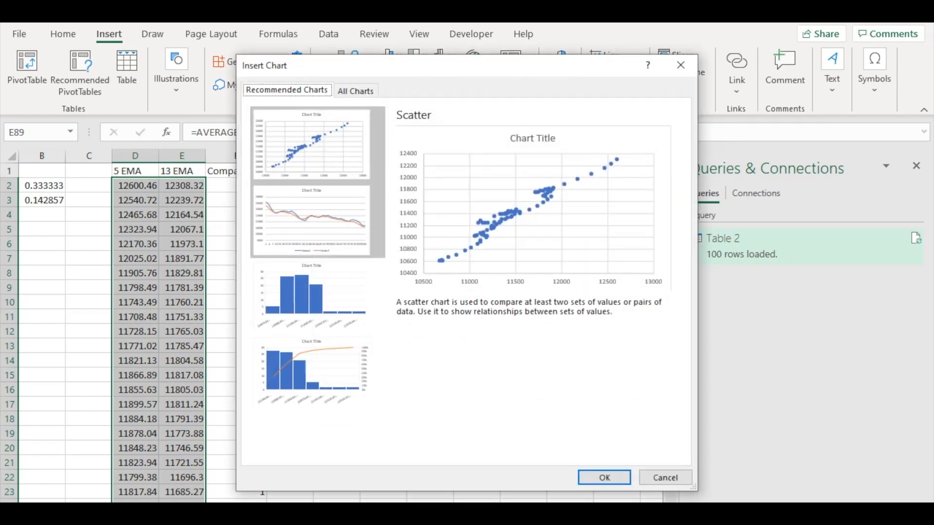
{"action": "left_click", "coordinate": [315, 220]}
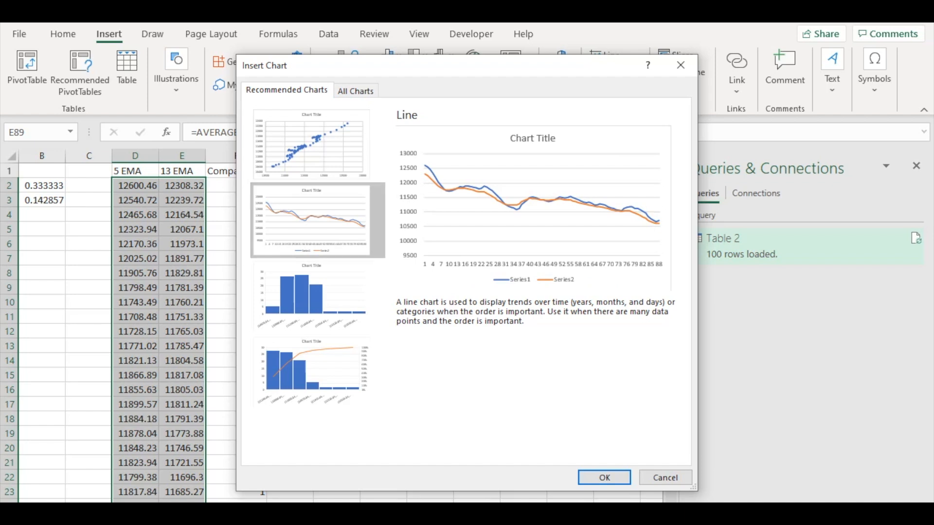
{"action": "left_click", "coordinate": [604, 477]}
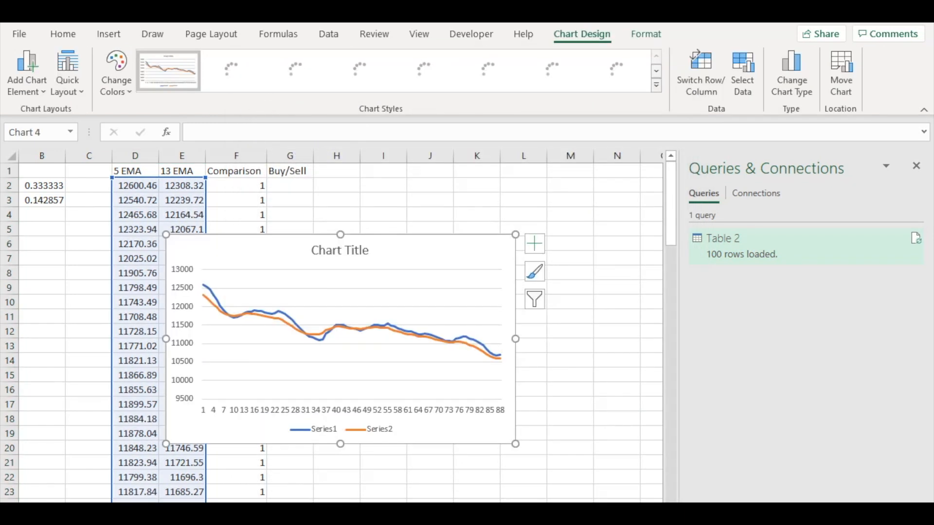
- Set the chart's horizontal axis to show categories in reverse order
{"action": "scroll", "coordinate": [343, 397], "scroll_direction": "down", "scroll_amount": 1}
{"action": "right_click", "coordinate": [344, 397]}
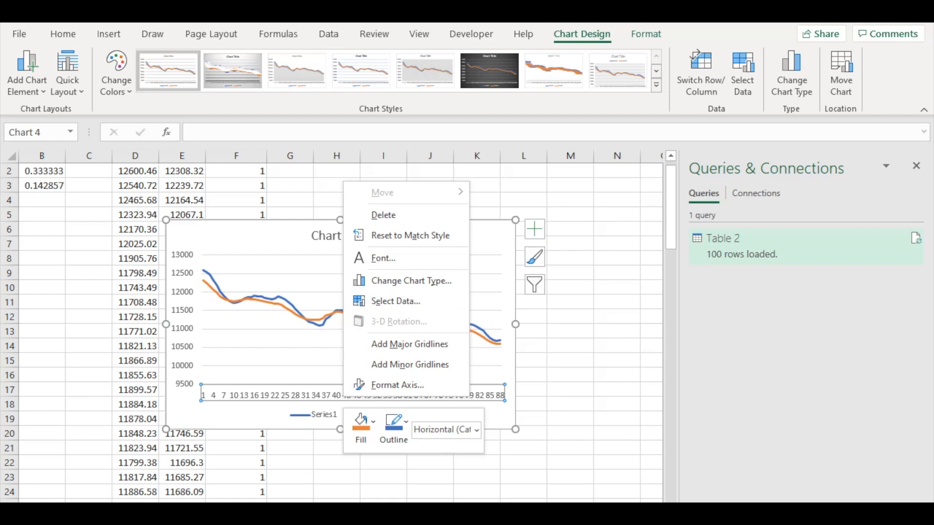
{"action": "left_click", "coordinate": [398, 384]}
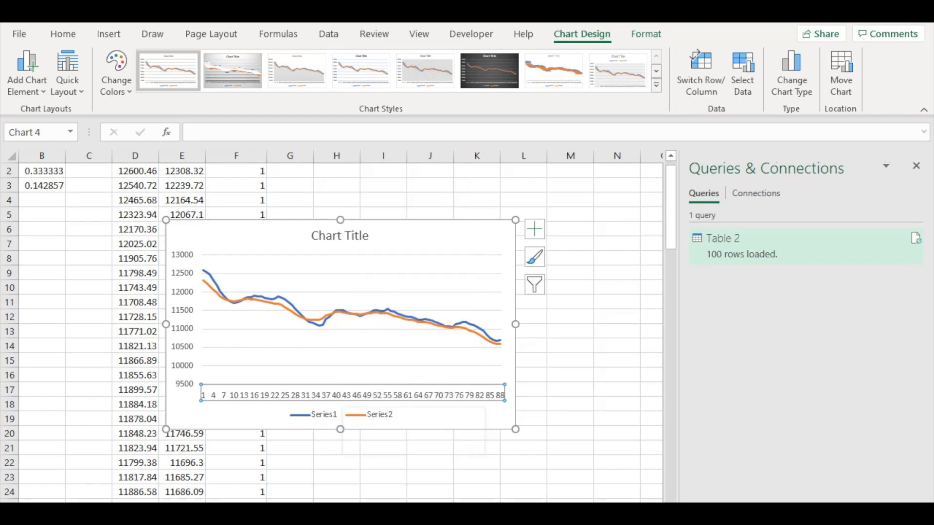
{"action": "left_click_drag", "start_coordinate": [888, 379], "coordinate": [889, 406]}
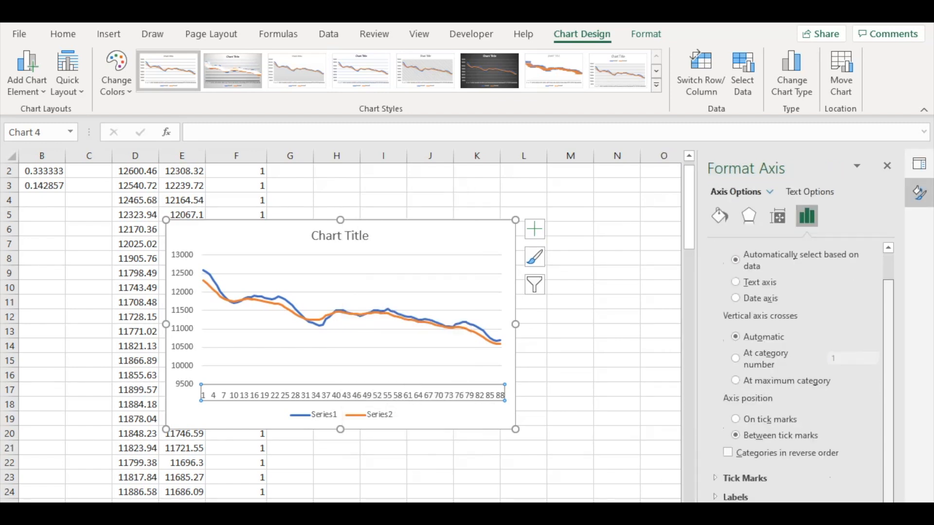
{"action": "left_click", "coordinate": [727, 453]}
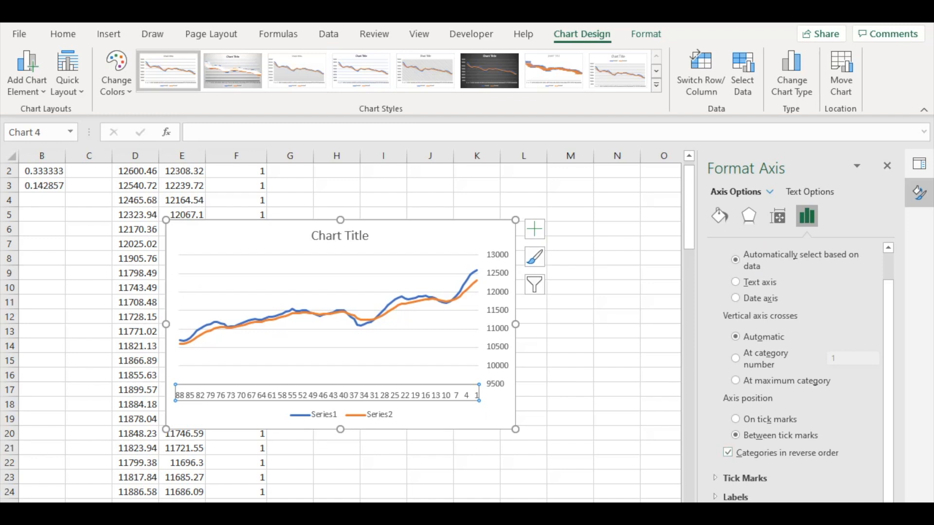
{"action": "left_click", "coordinate": [888, 166]}
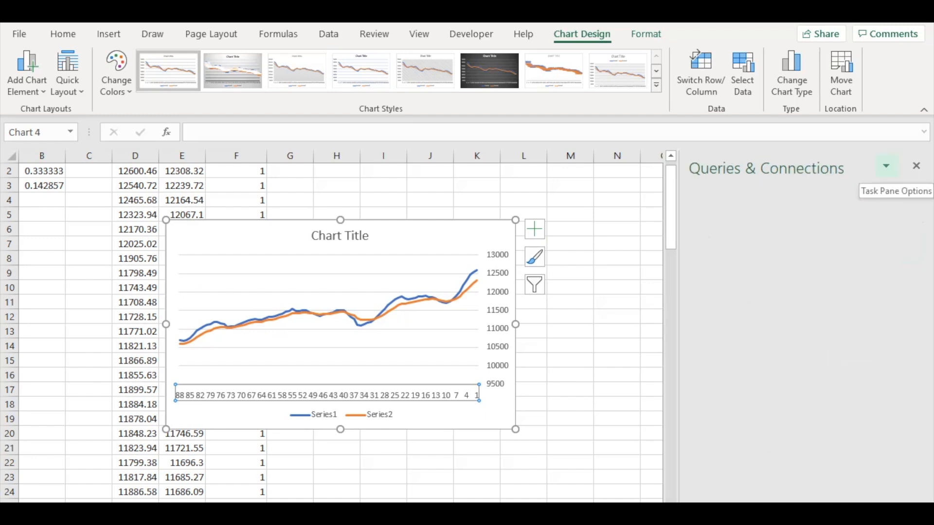
- Close the Queries & Connections pane, then move the chart beside the Buy/Sell column and enlarge it to about columns J to R
{"action": "left_click", "coordinate": [915, 165]}
{"action": "left_click_drag", "start_coordinate": [437, 236], "coordinate": [668, 244]}
{"action": "left_click_drag", "start_coordinate": [746, 229], "coordinate": [793, 200]}
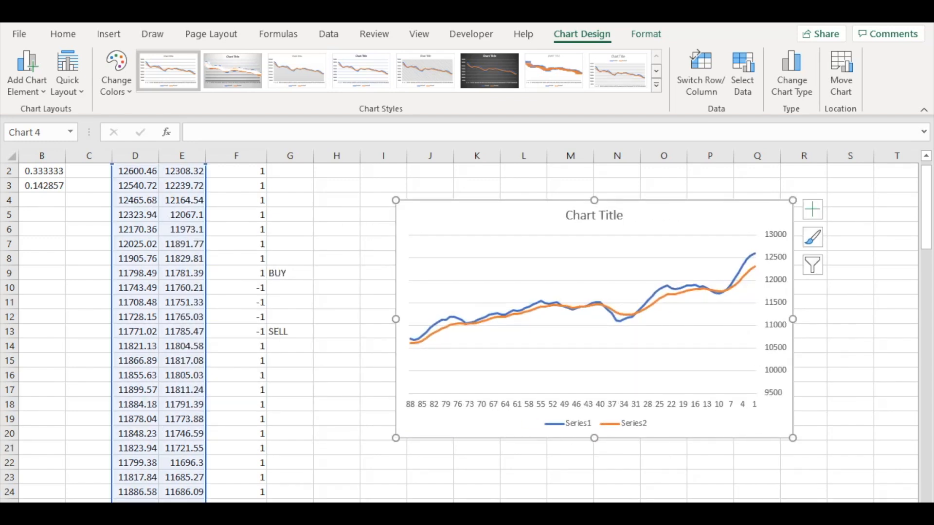
{"action": "left_click_drag", "start_coordinate": [793, 438], "coordinate": [852, 486]}
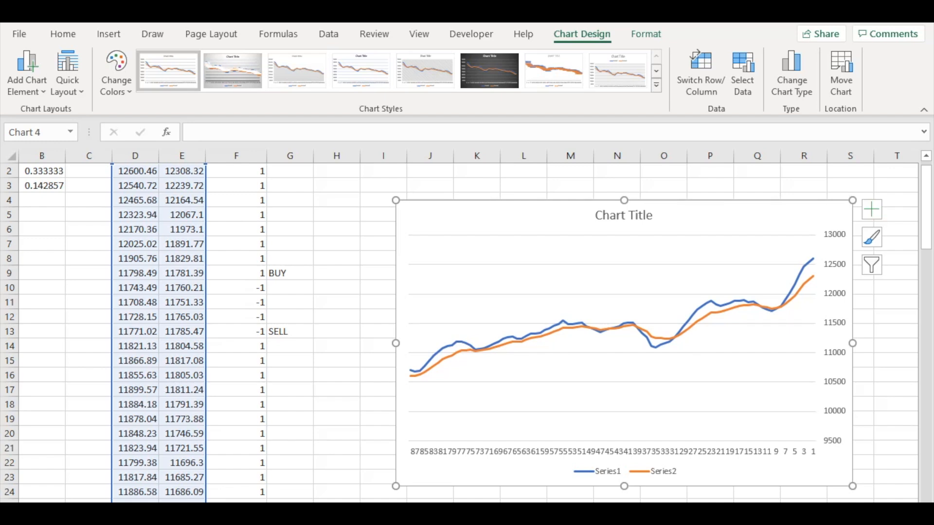
- Change the chart title to "5/13 EMA Crossover"
{"action": "triple_click", "coordinate": [624, 215]}
{"action": "type", "text": "5/13"}
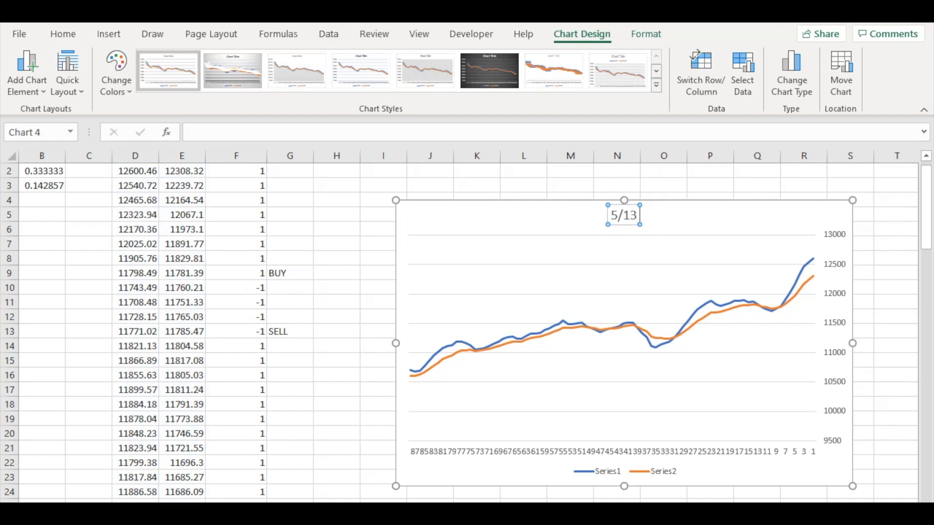
{"action": "type", "text": " EMA Crossover"}
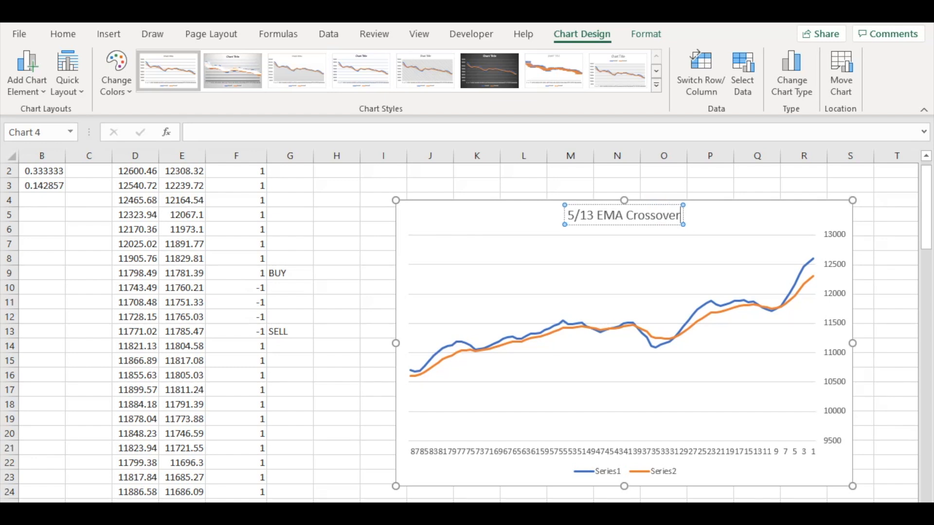